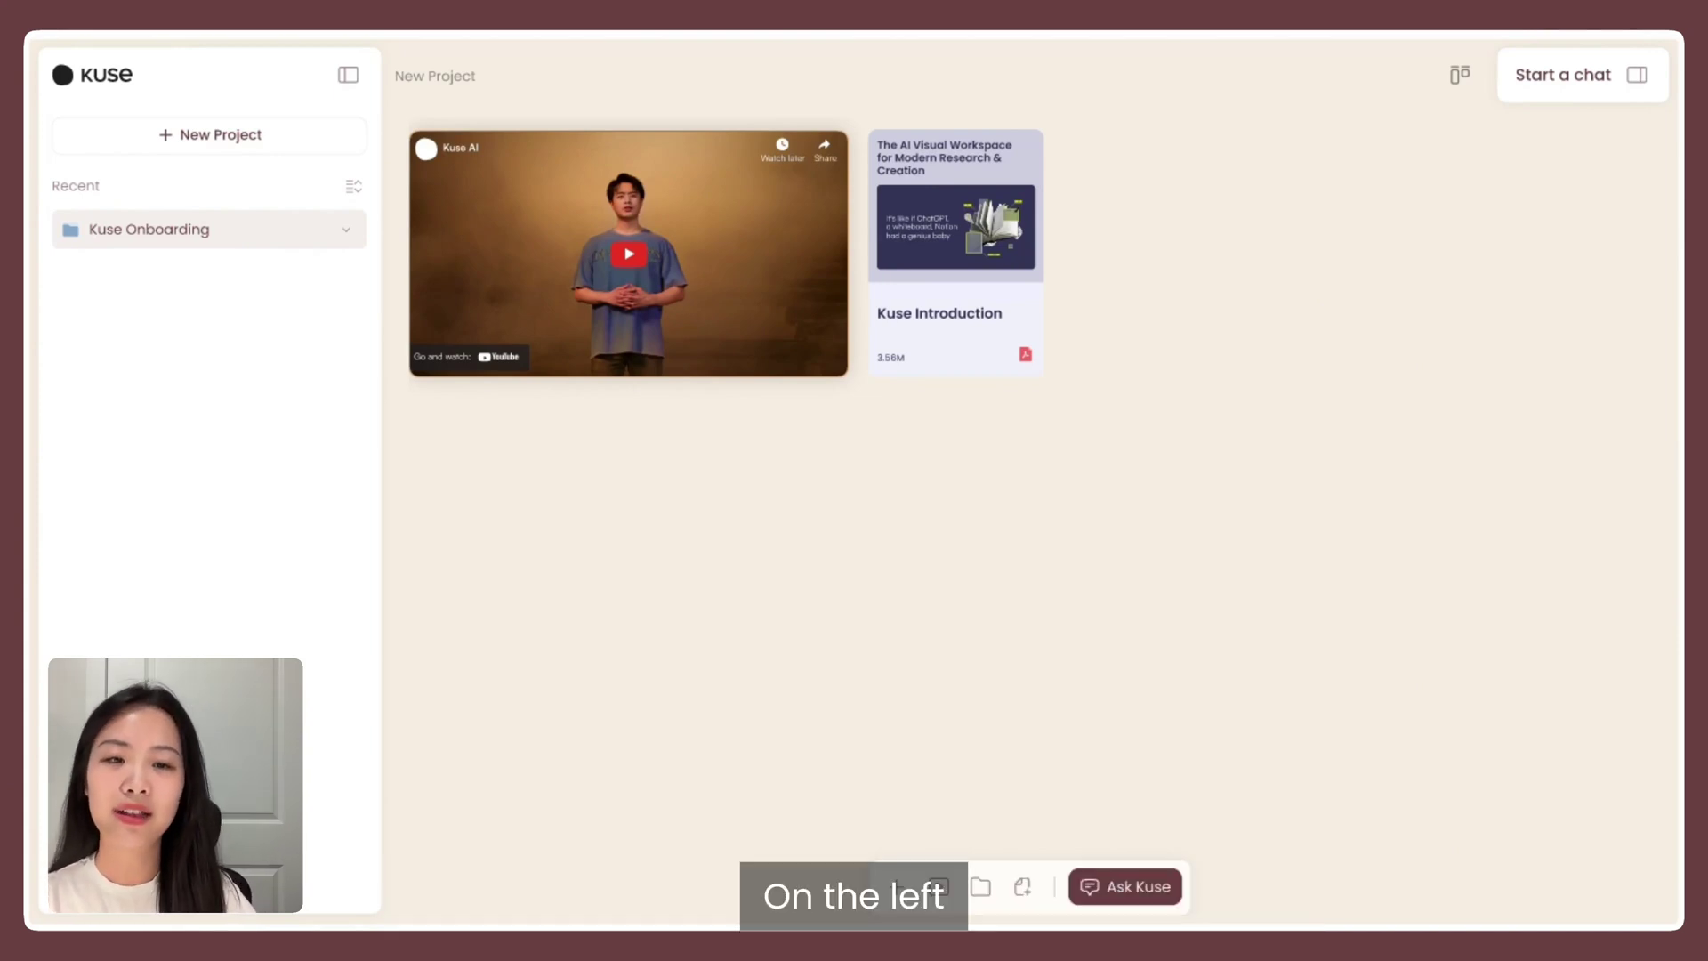
Step: Create the project 'Video Generation Feature' and upload the architecture PDF, feedback sheet, video and poster
left_click(299, 140)
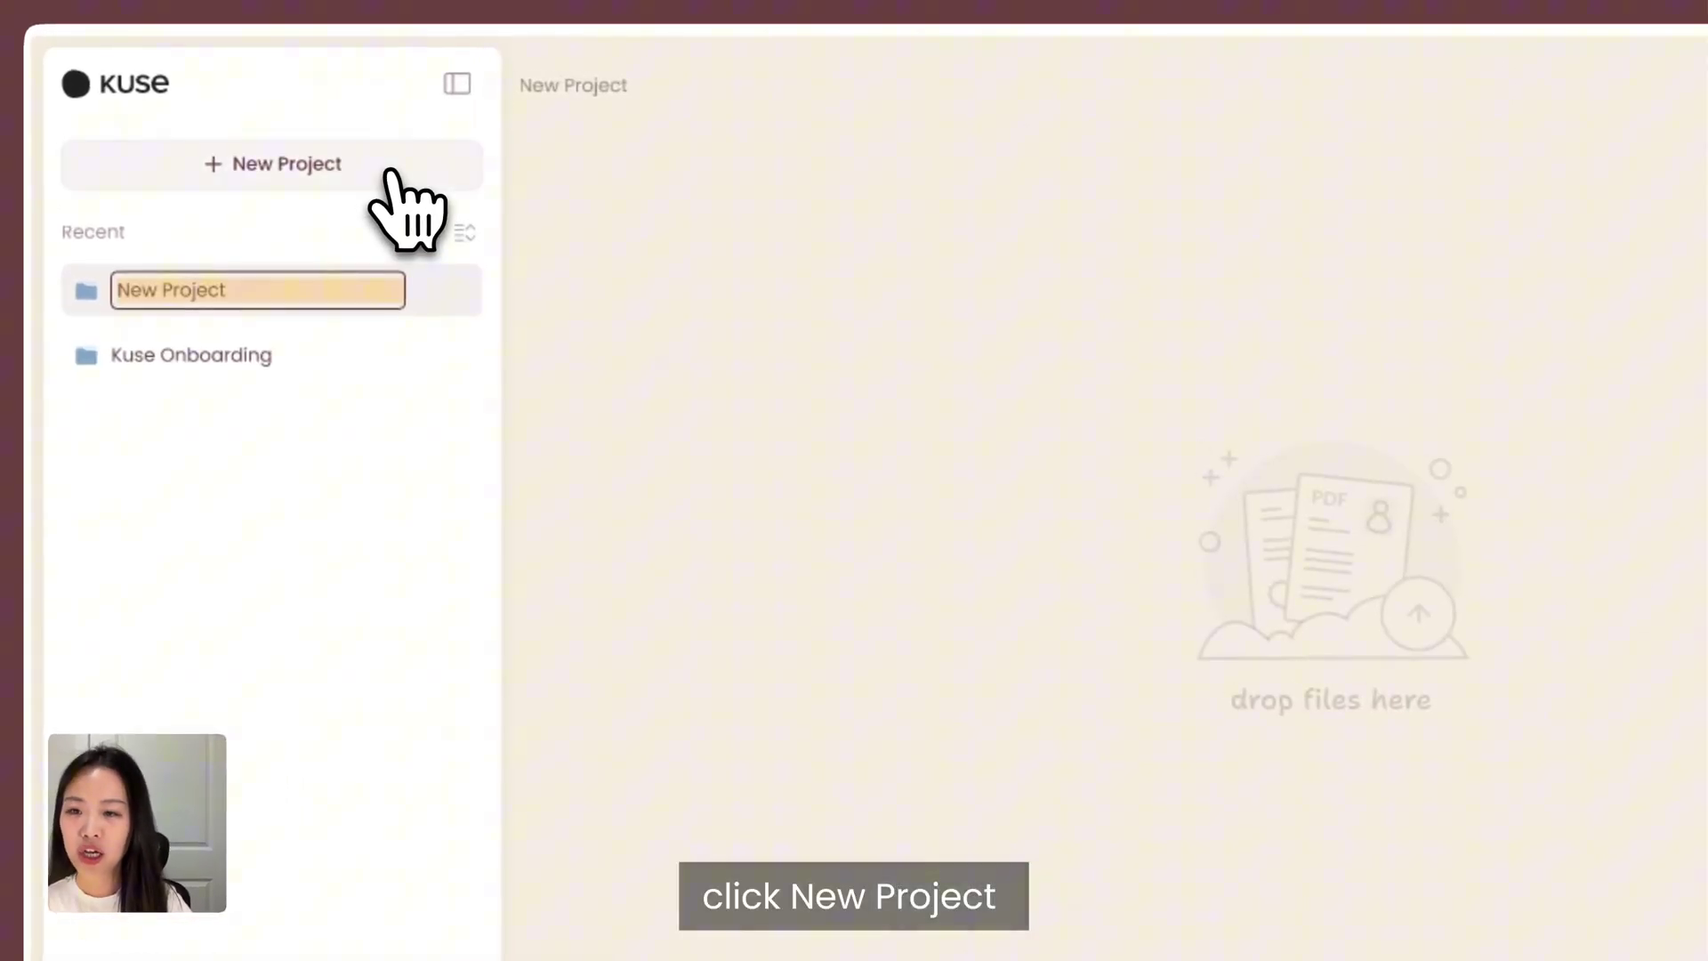
type("Video")
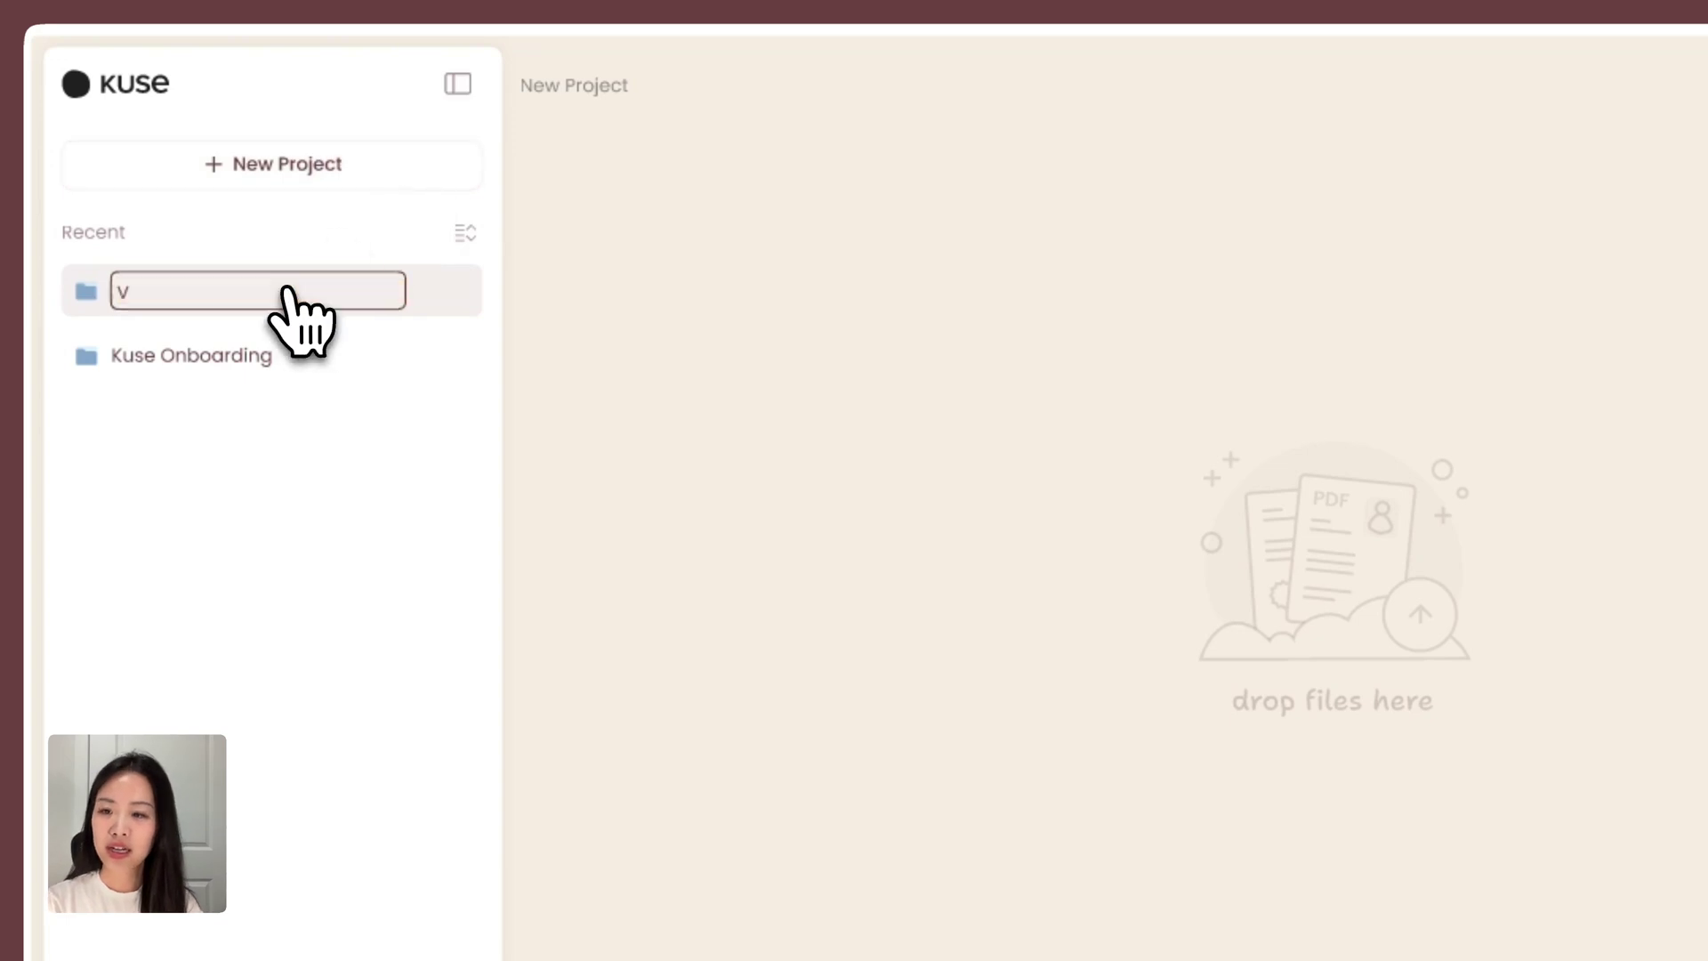
key("BackSpace")
key("BackSpace")
key("BackSpace")
type("Generation Feature")
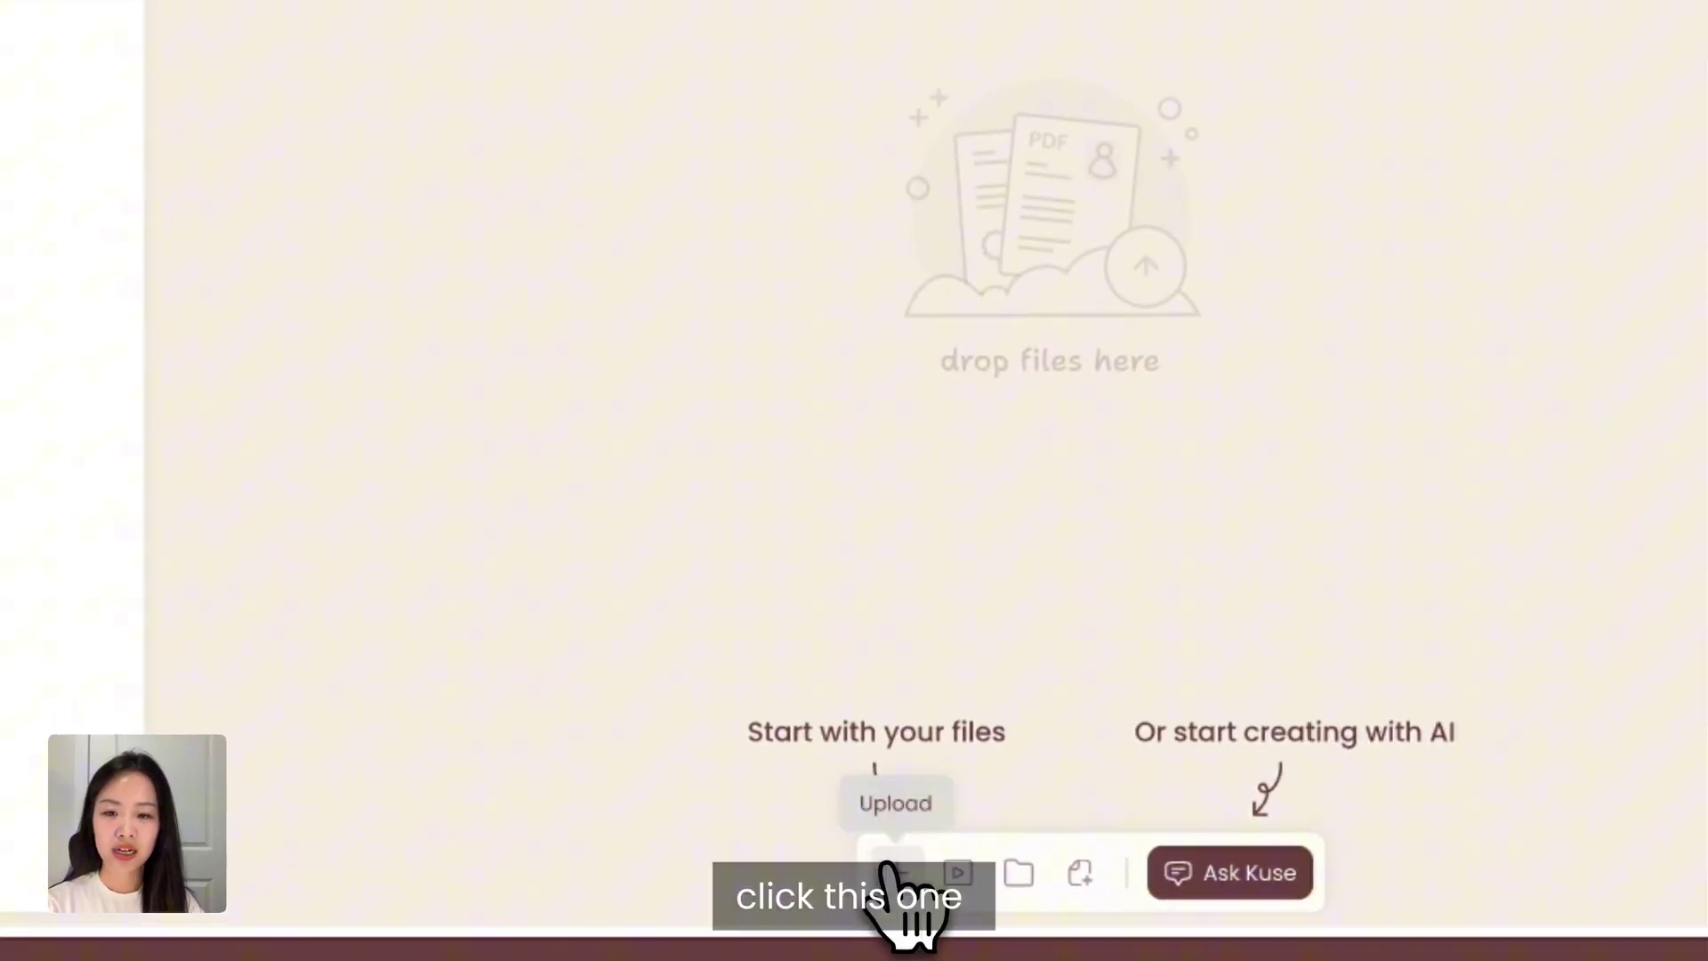
left_click(890, 868)
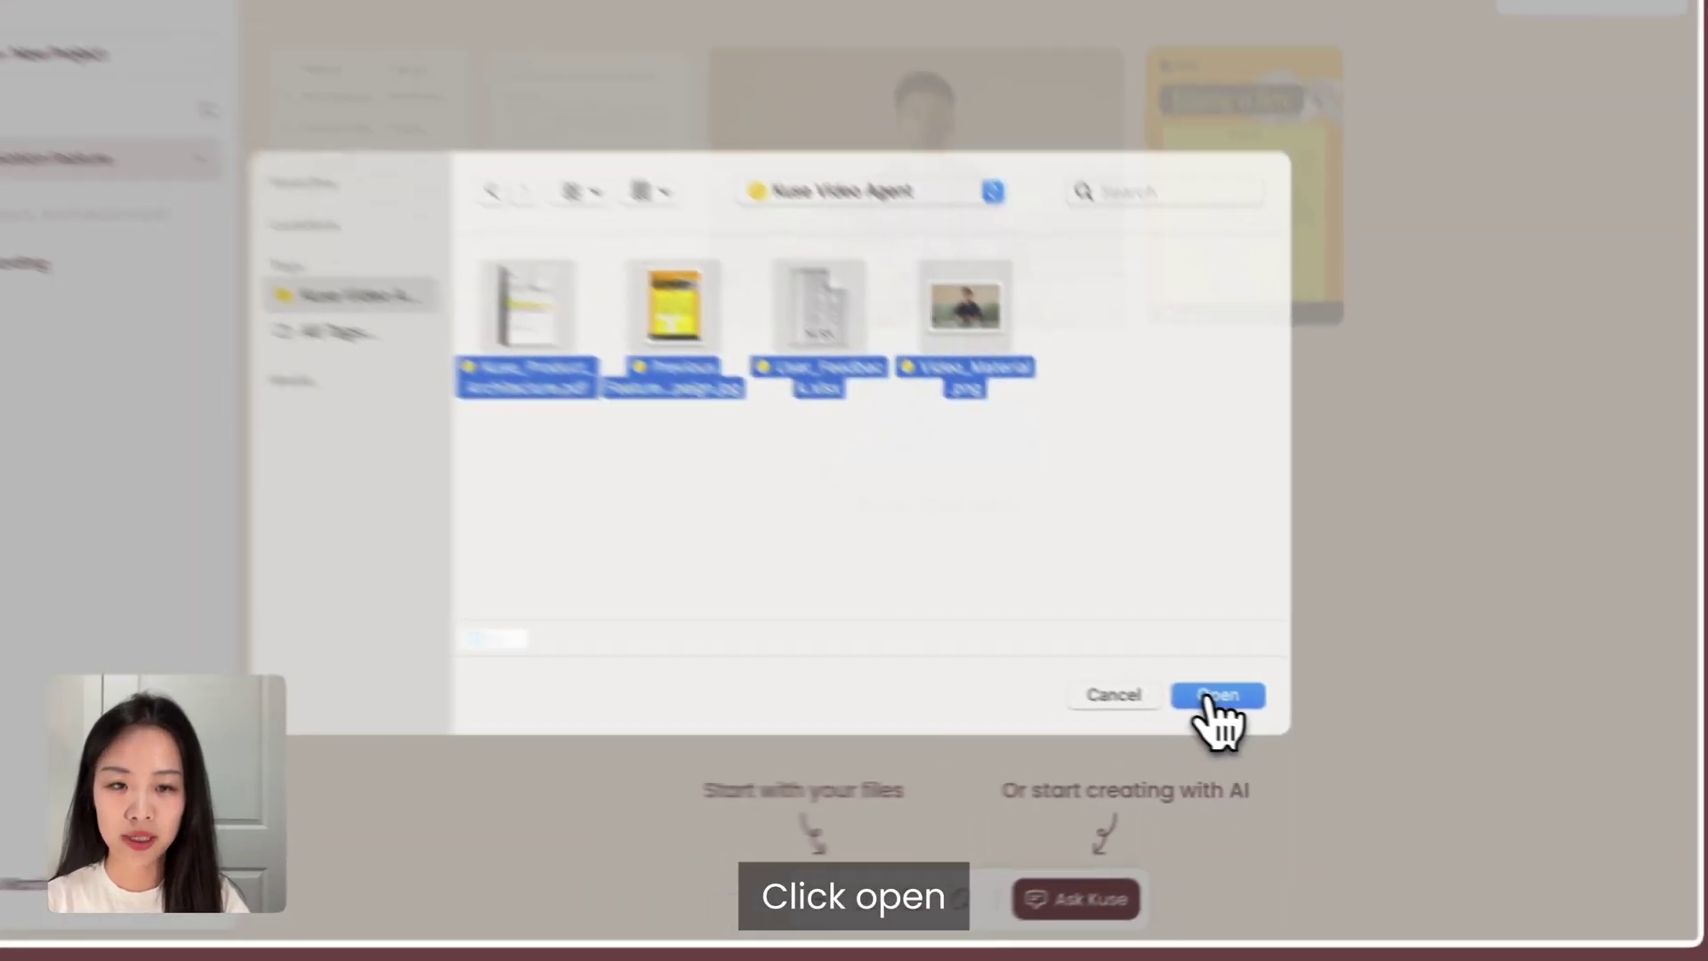
left_click(1108, 666)
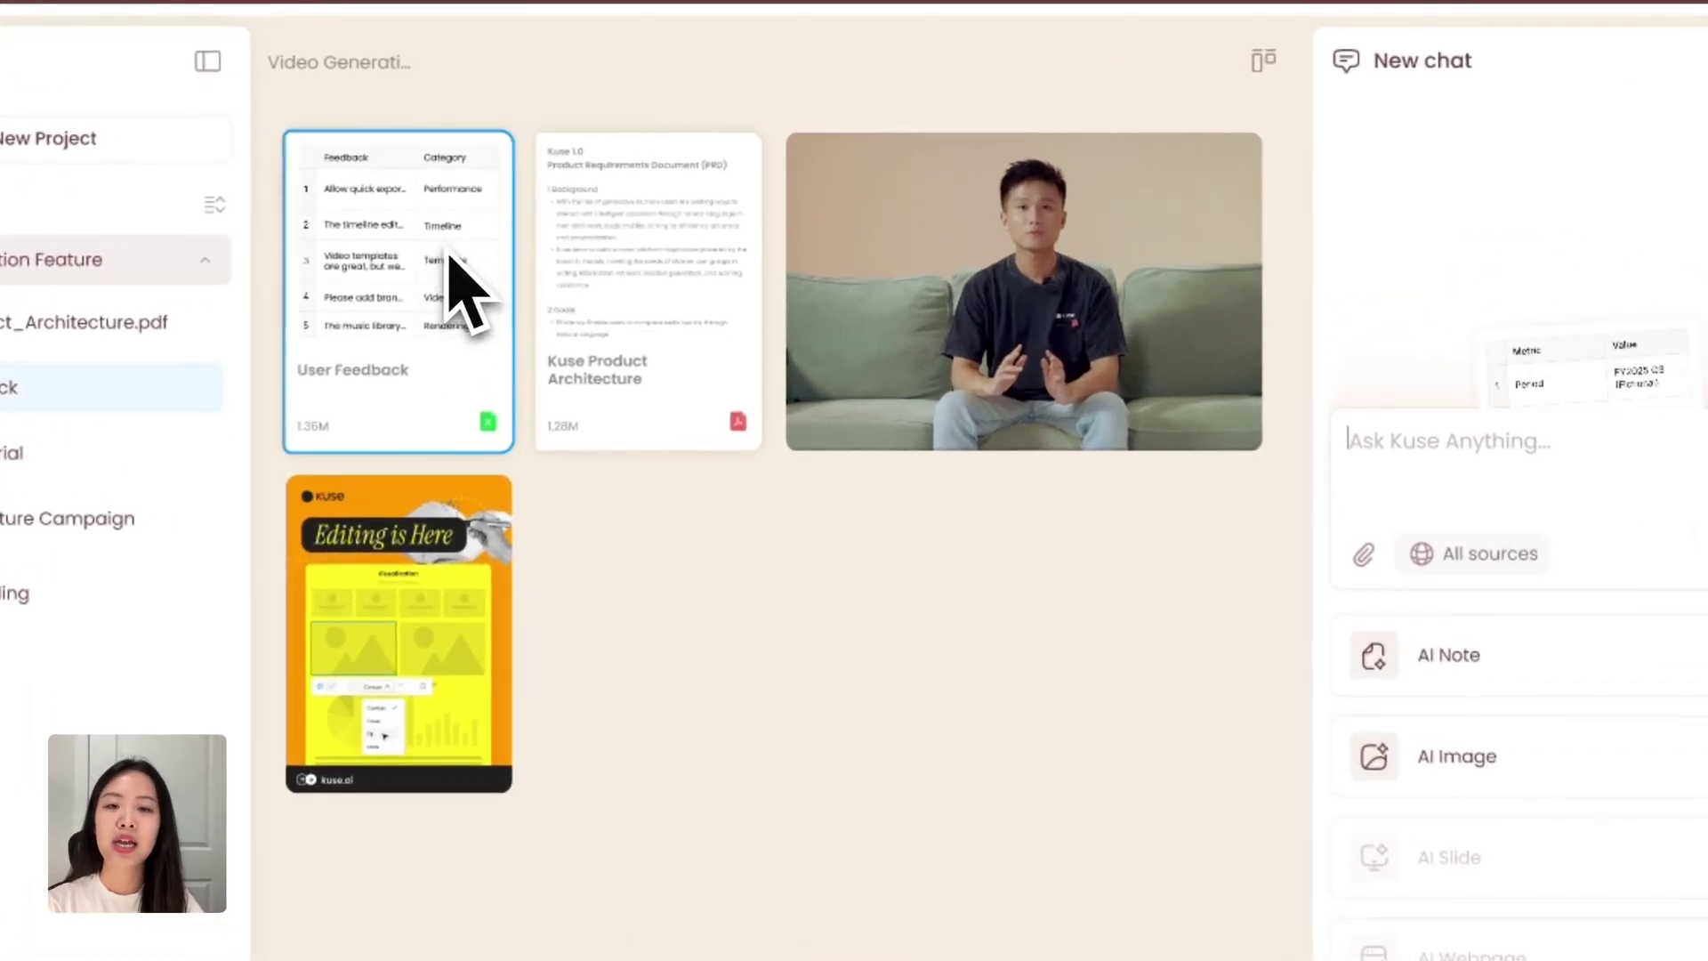
Step: Ask Kuse to summarize what users mentioning video care about most, given a planned video generation feature
type("I")
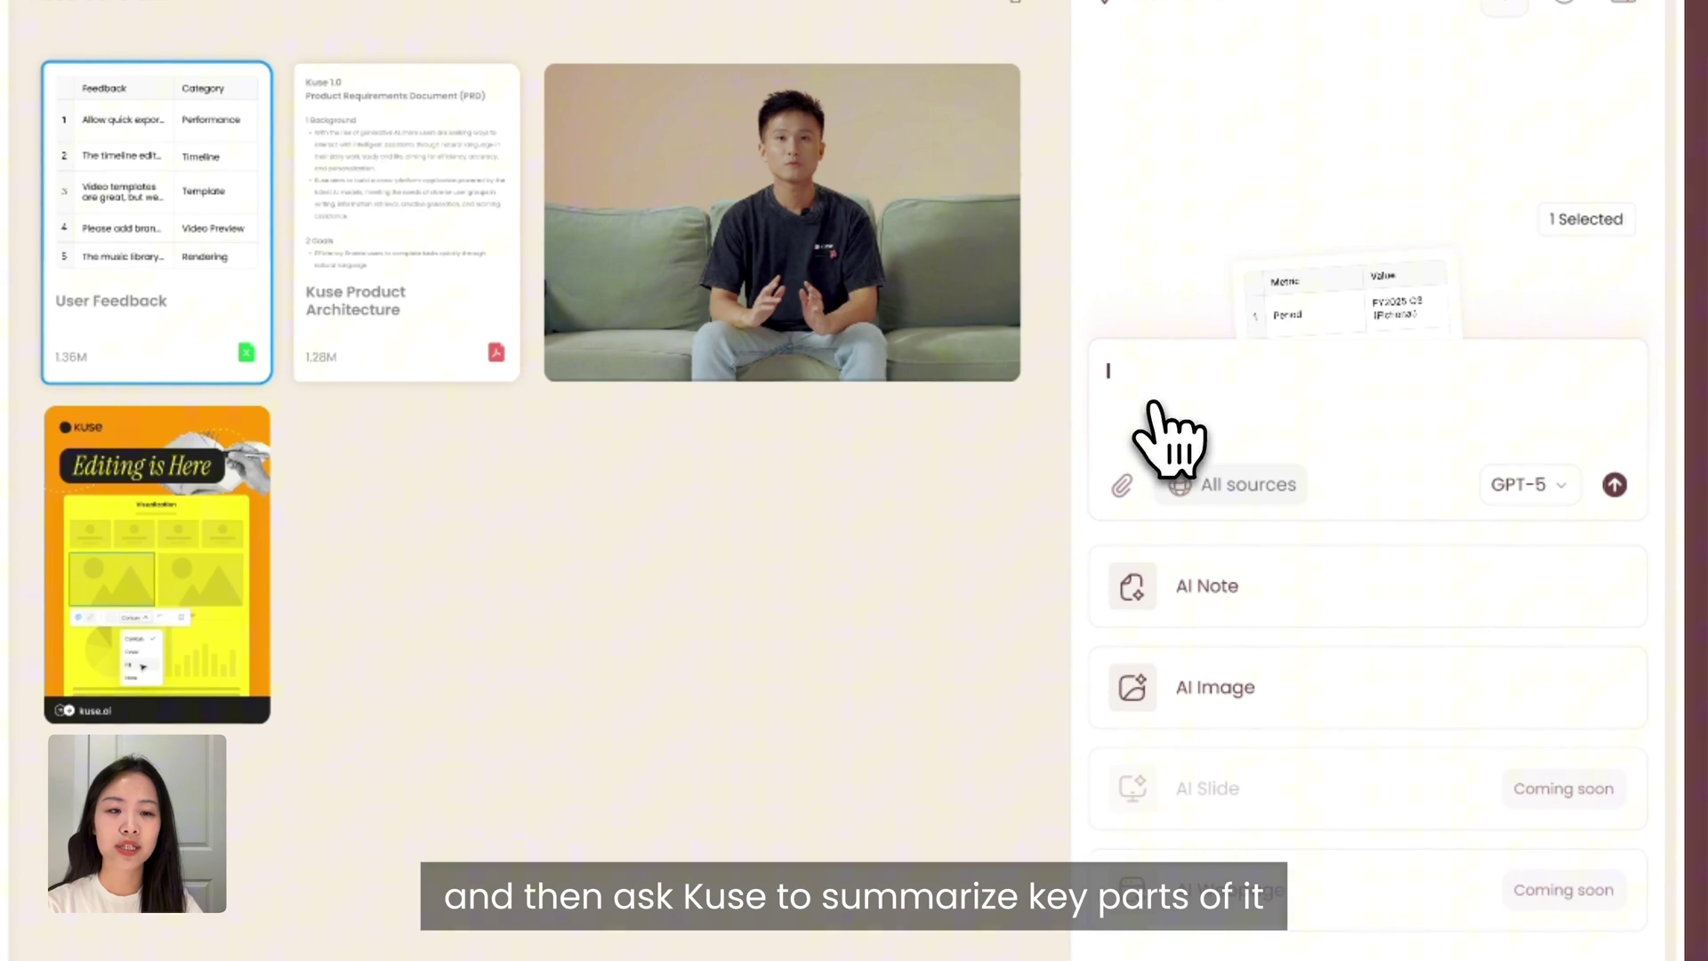
type("'m planning to add video generation feature for Kuse. Summarize what users who mentioned “video” care about most, based on the selected feedback file.")
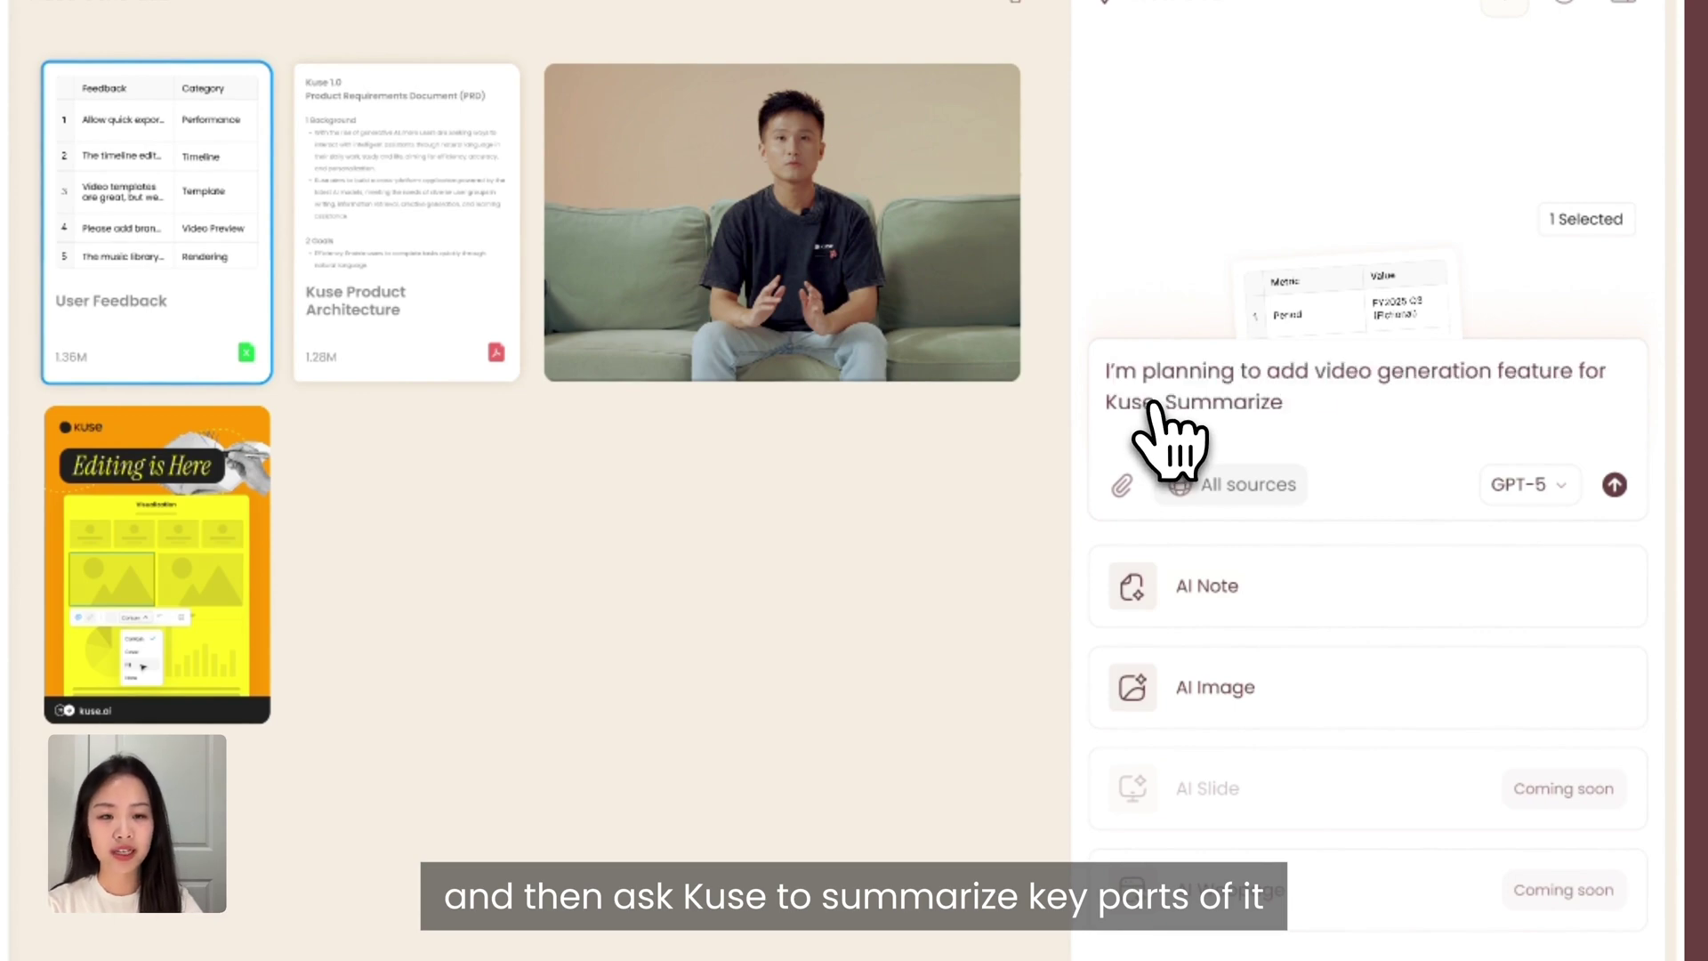
left_click(1615, 484)
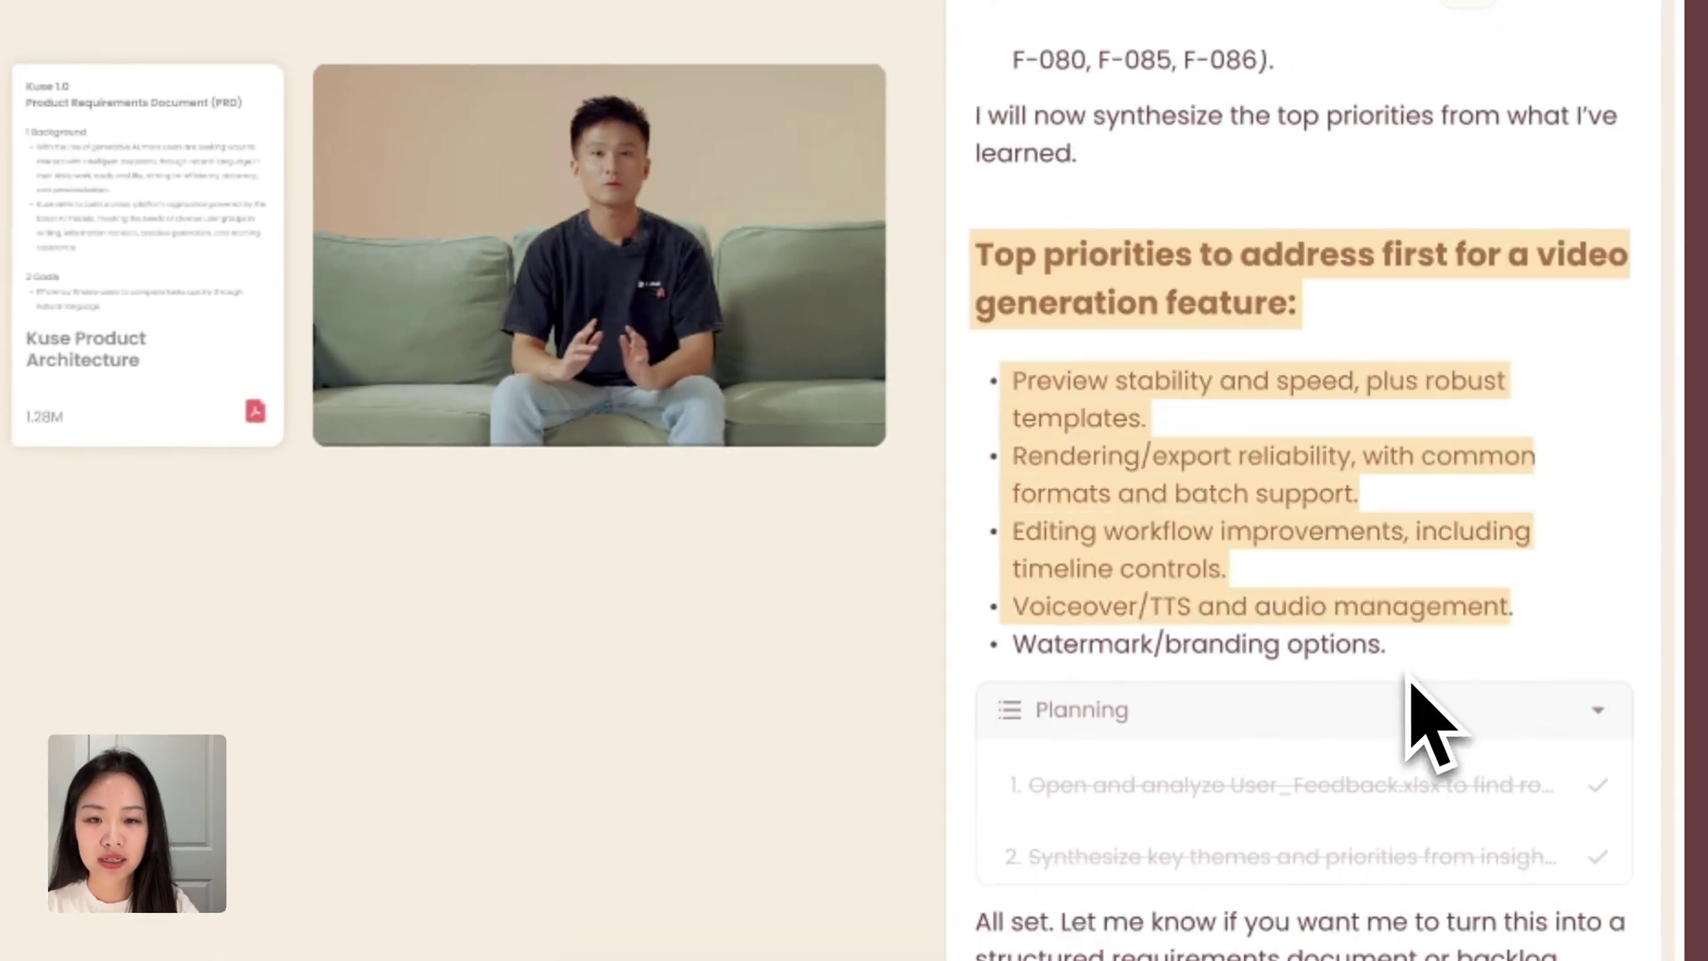
Step: Request a requirements document from the quoted priorities, the architecture PDF and the chat context
left_click_drag(1408, 674, 1409, 677)
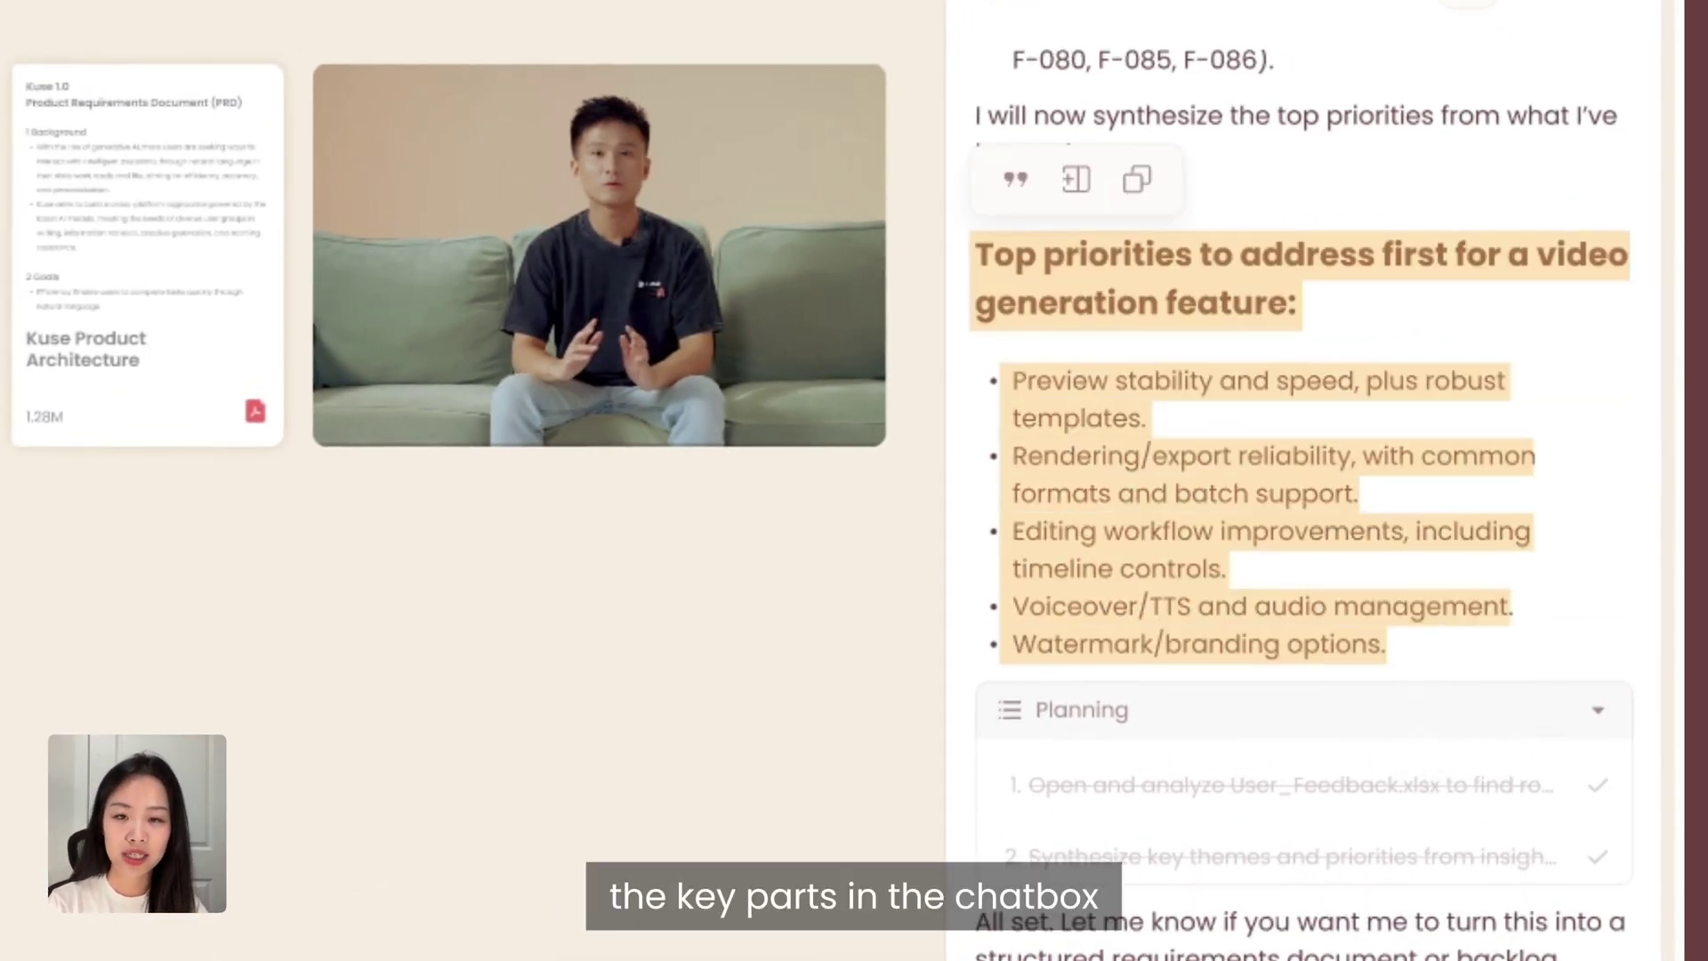
left_click(1017, 181)
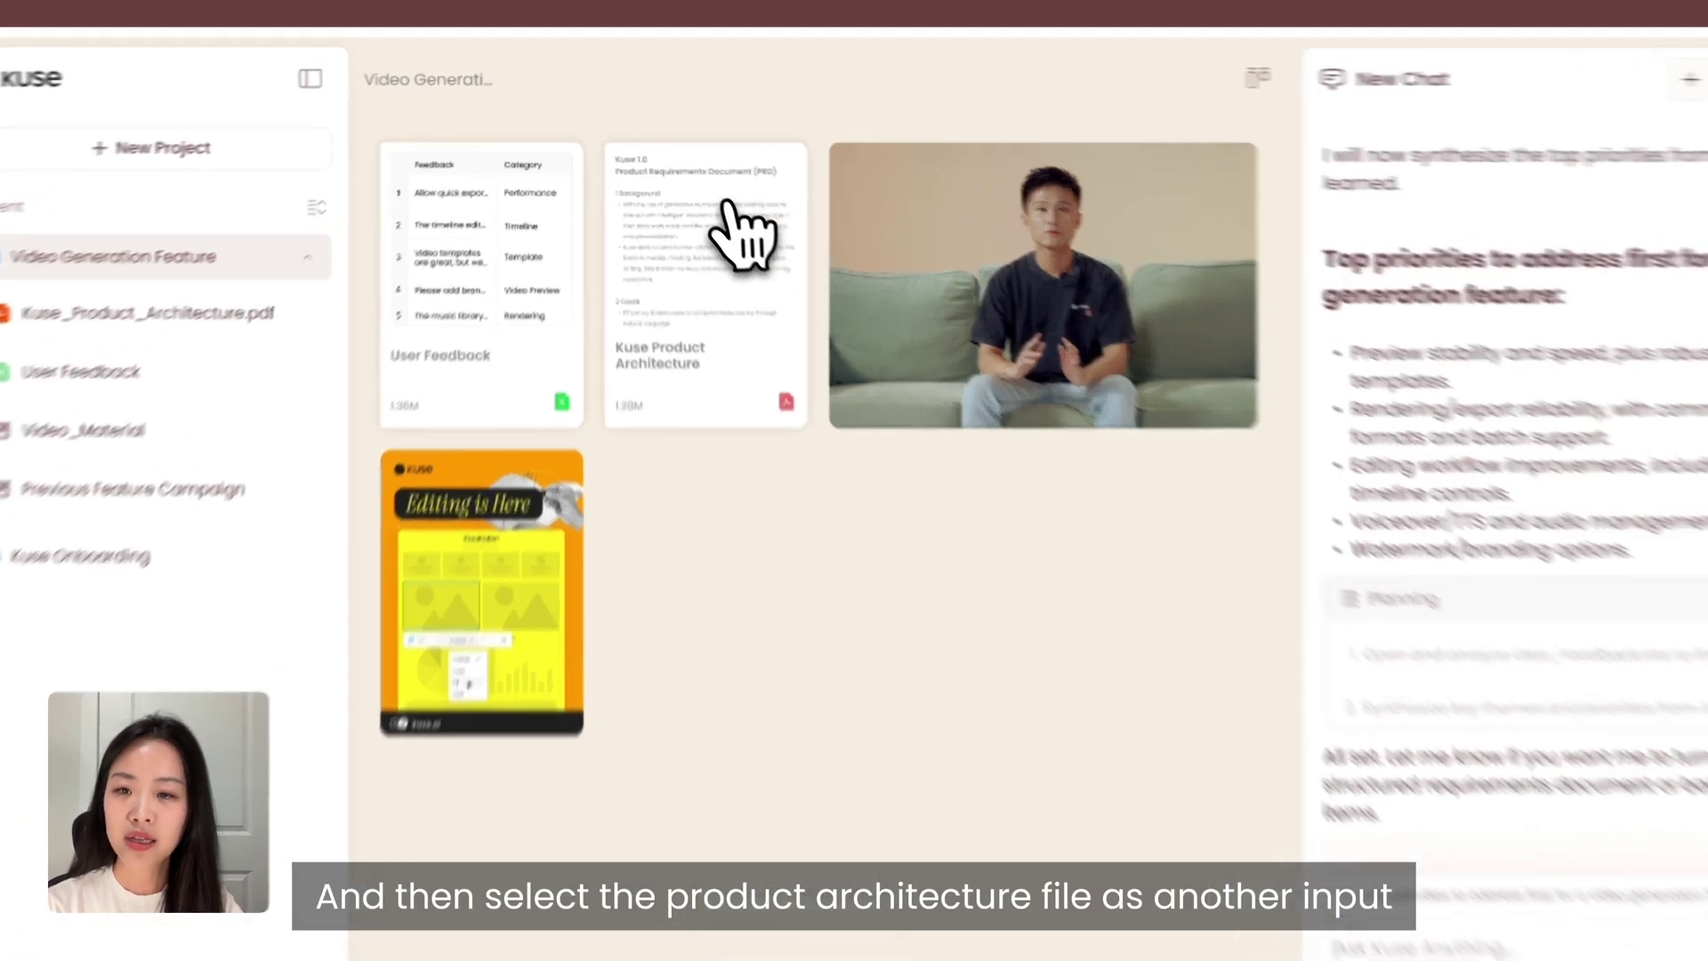
left_click(695, 181)
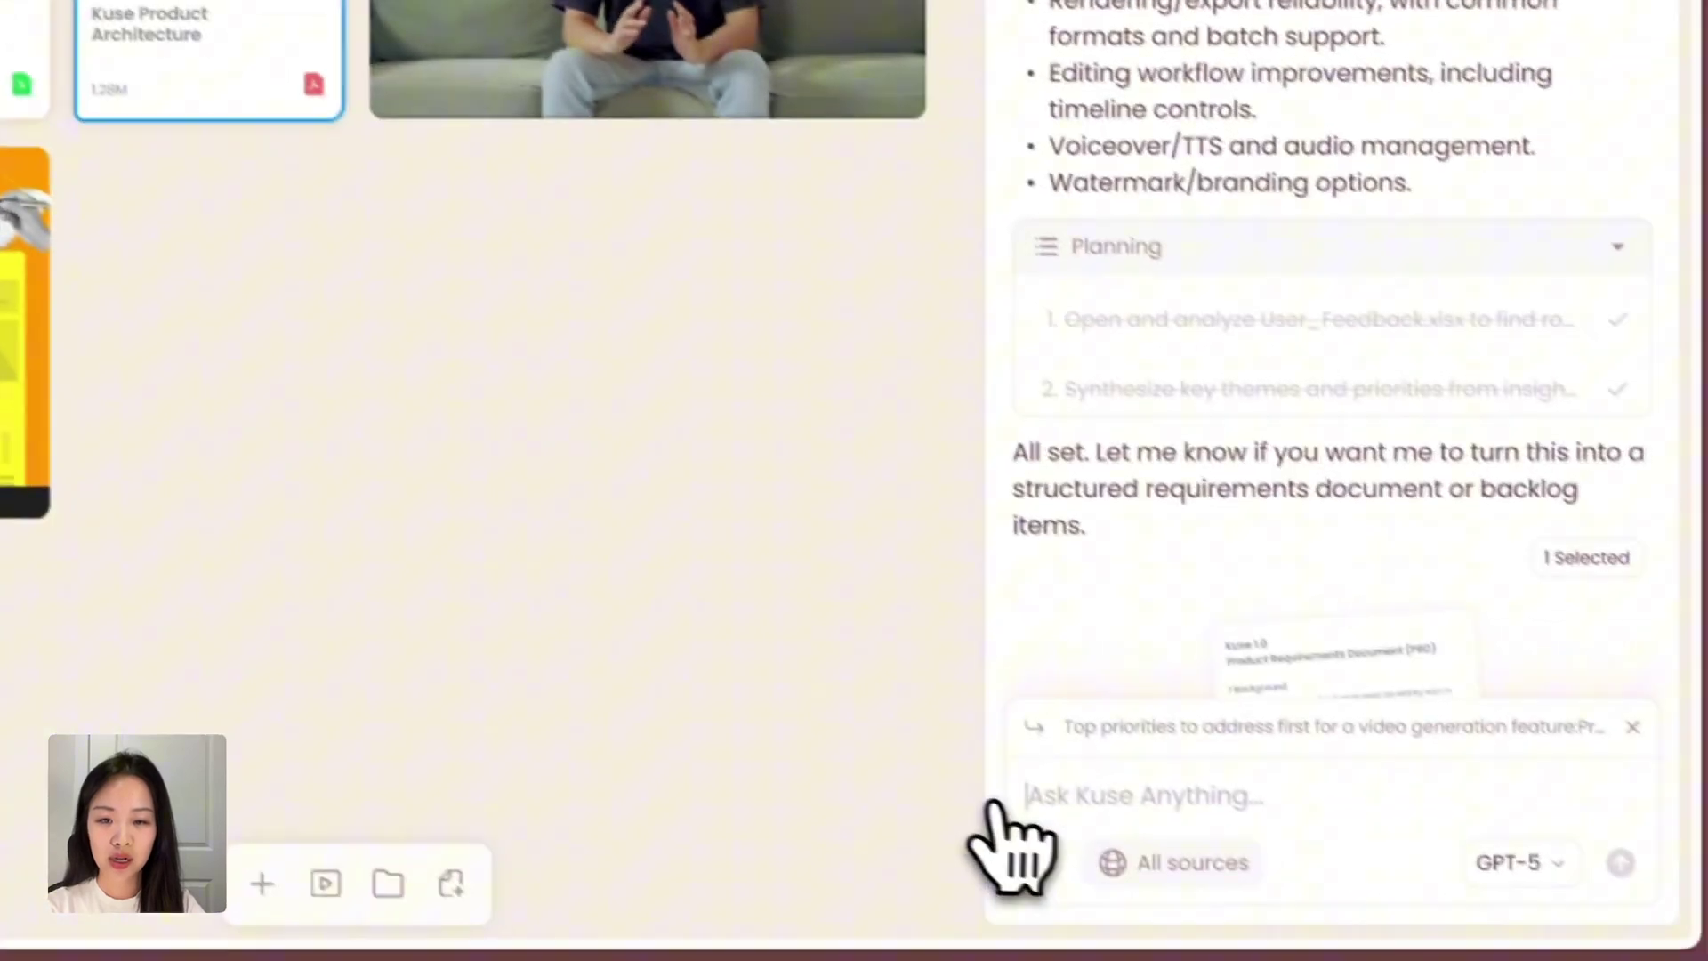
type("Based on this architecture document and previous chat context,  generate a requirements document for the V")
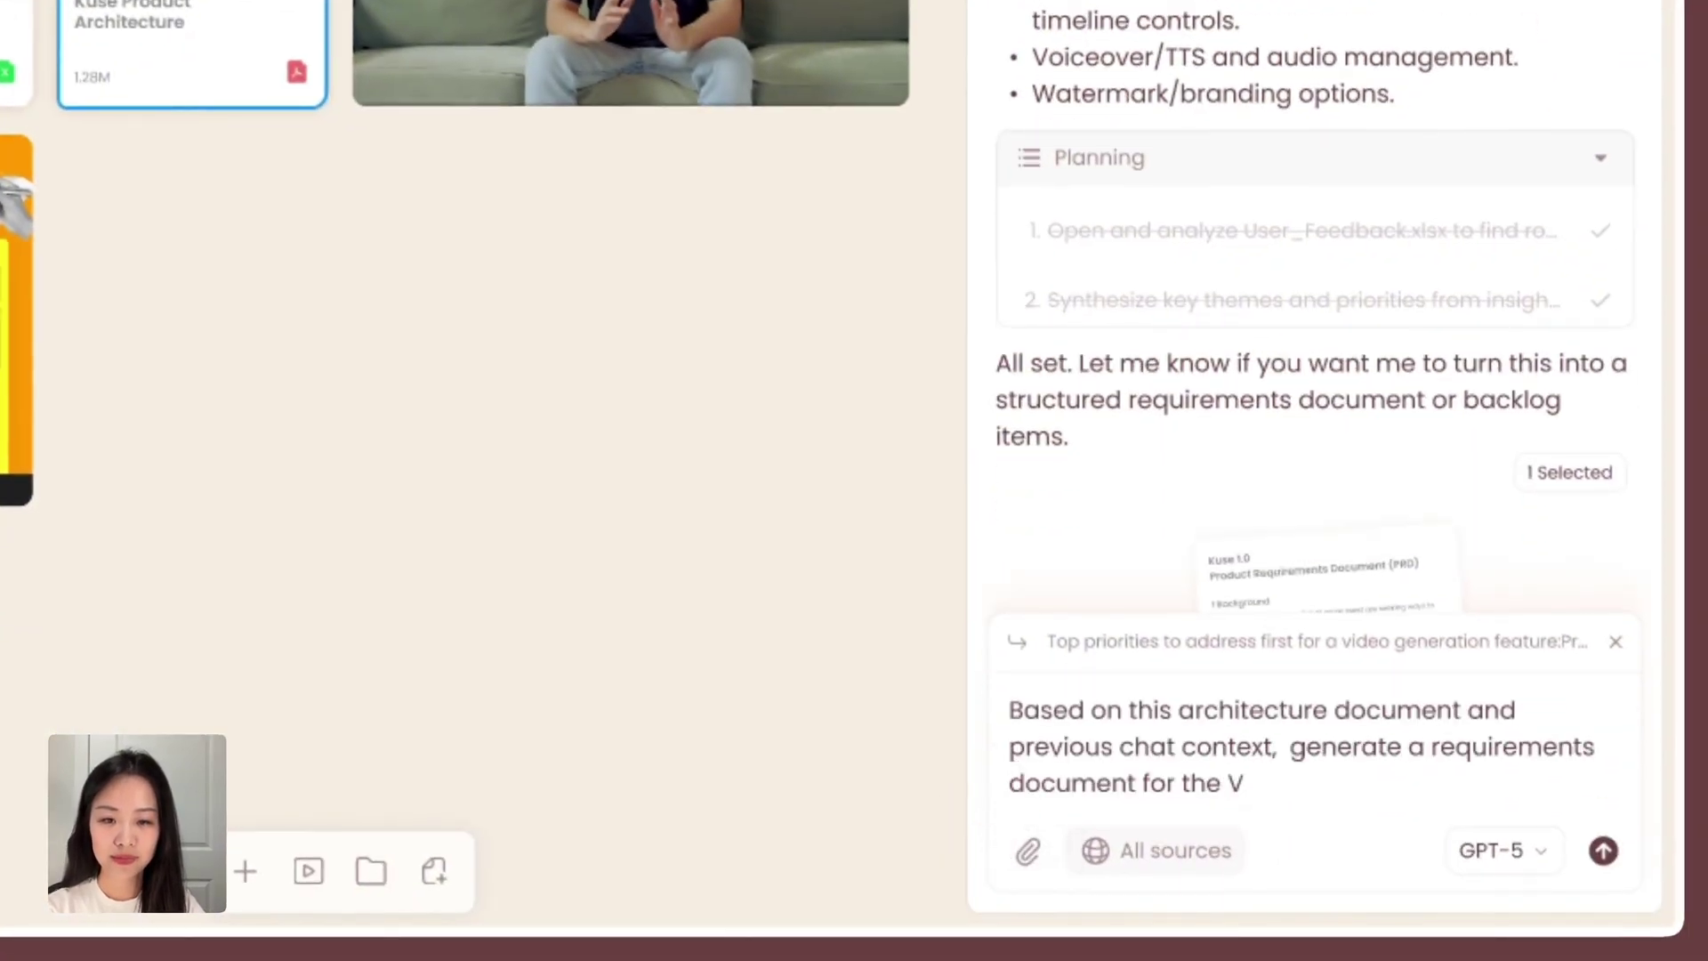
type("ideo Generation Feature. Make sure it covers the user pain points identified earlier.")
left_click(1604, 850)
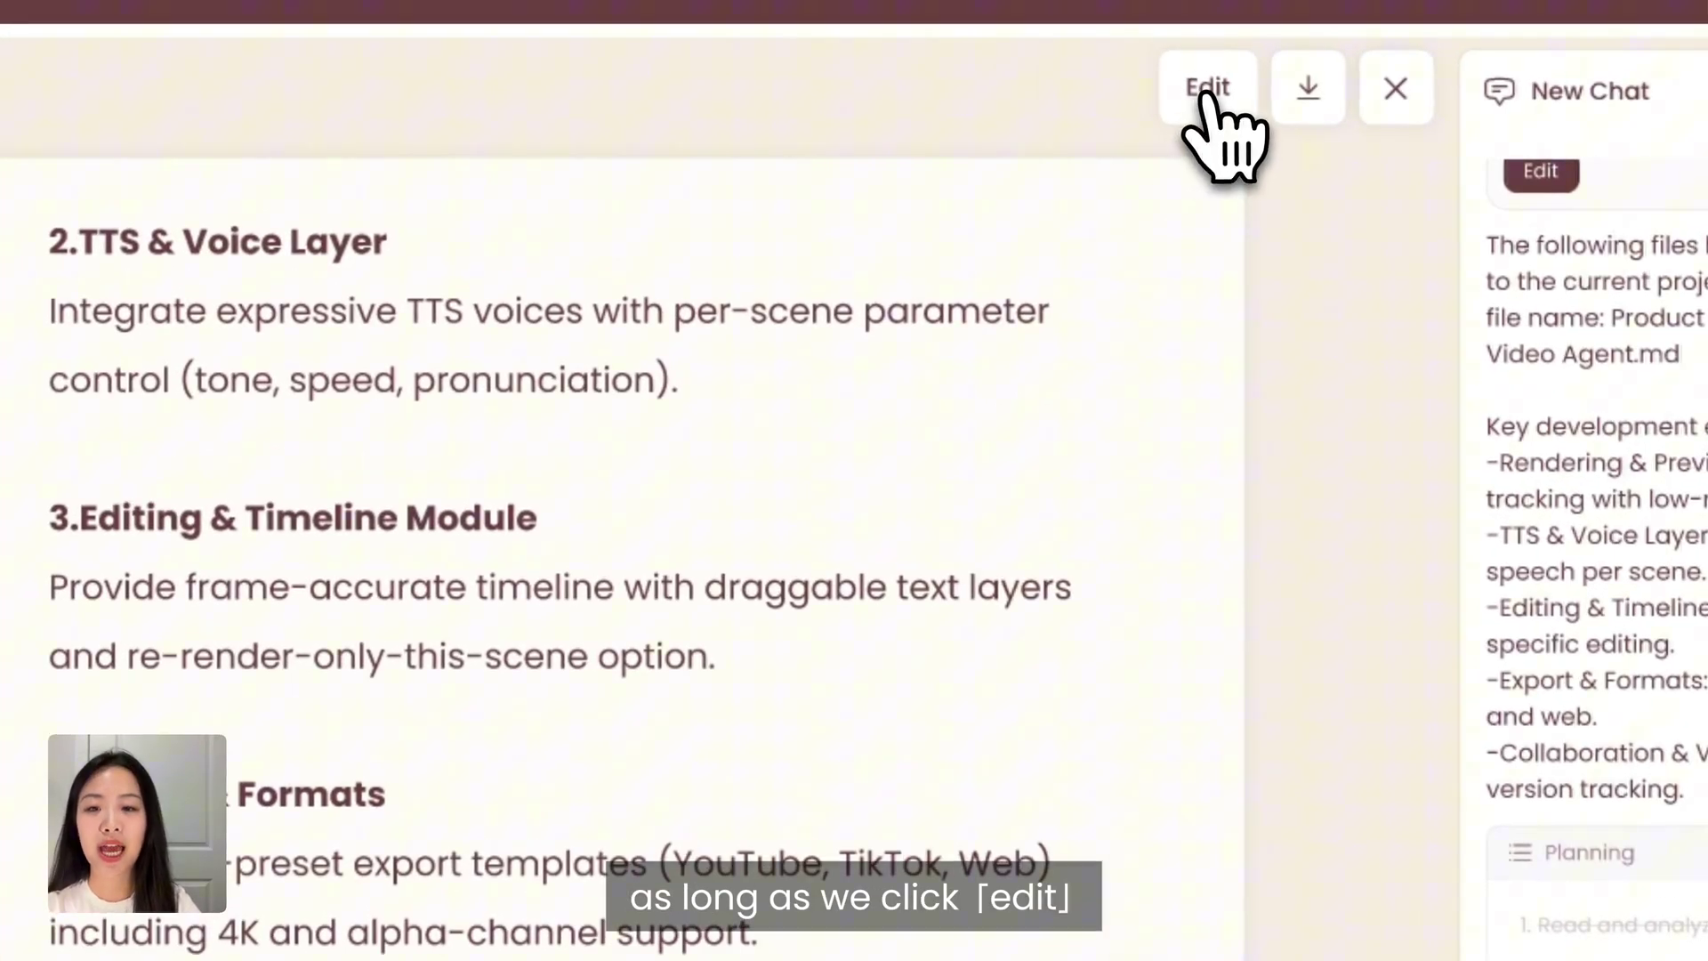
Step: Bold the PRD's Collaboration & Versioning paragraph and type 'kusekusekuse' on a line below it
left_click(1209, 93)
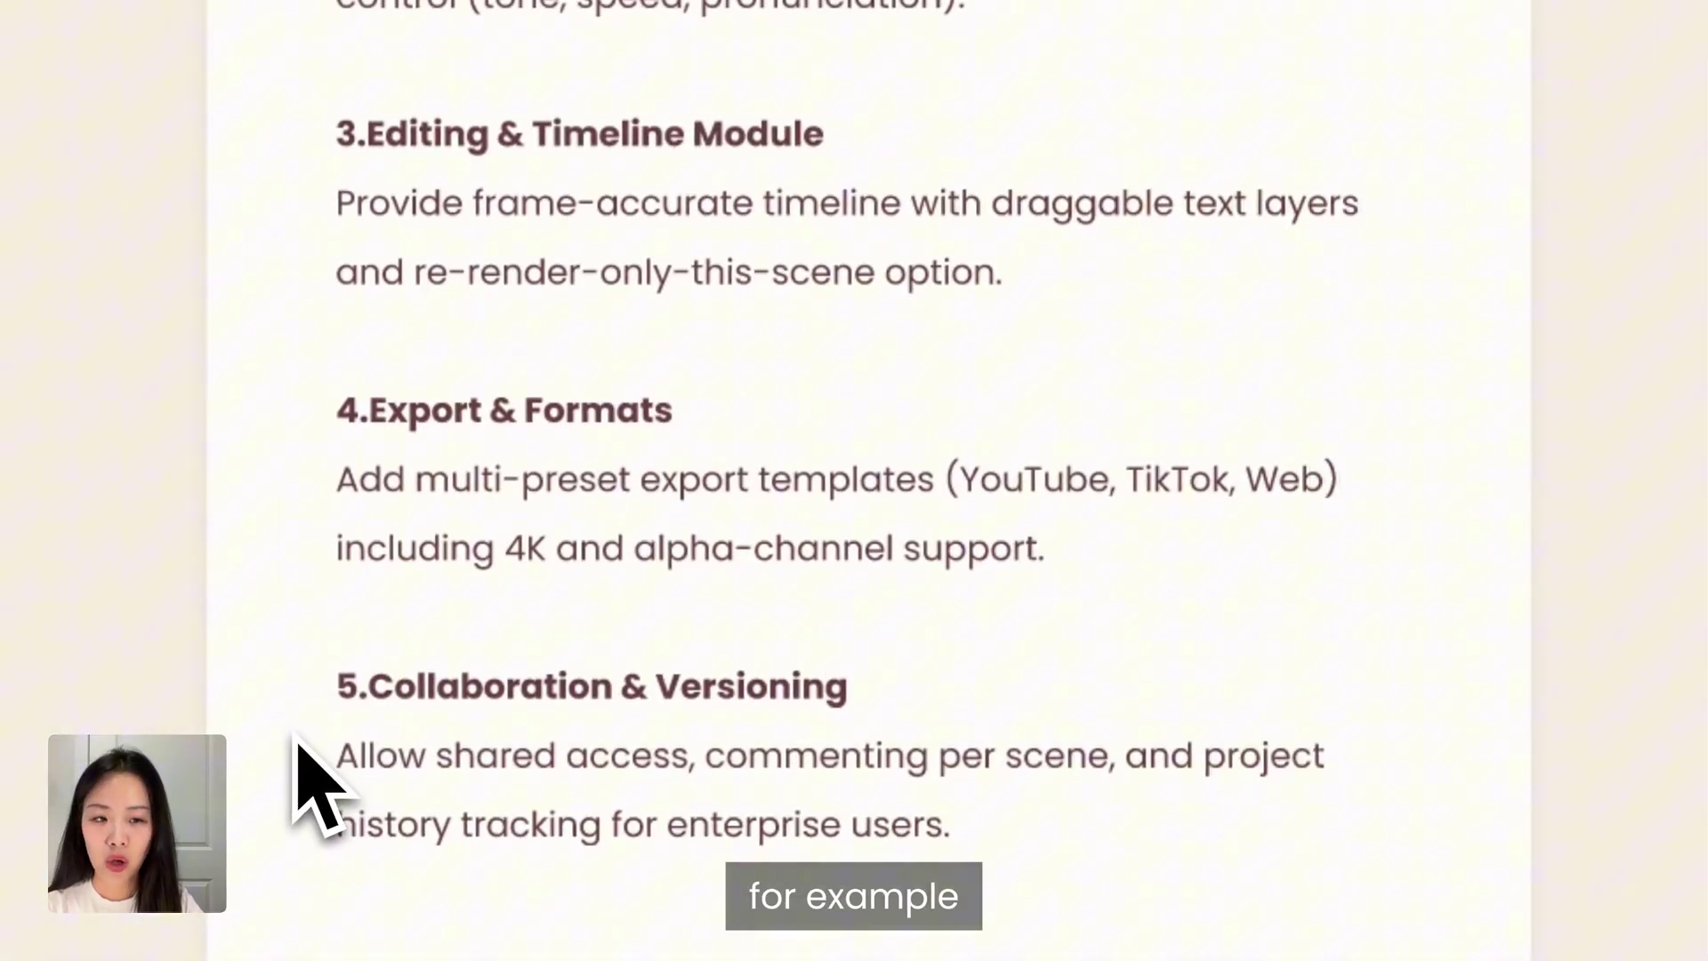
left_click_drag(302, 751, 1044, 904)
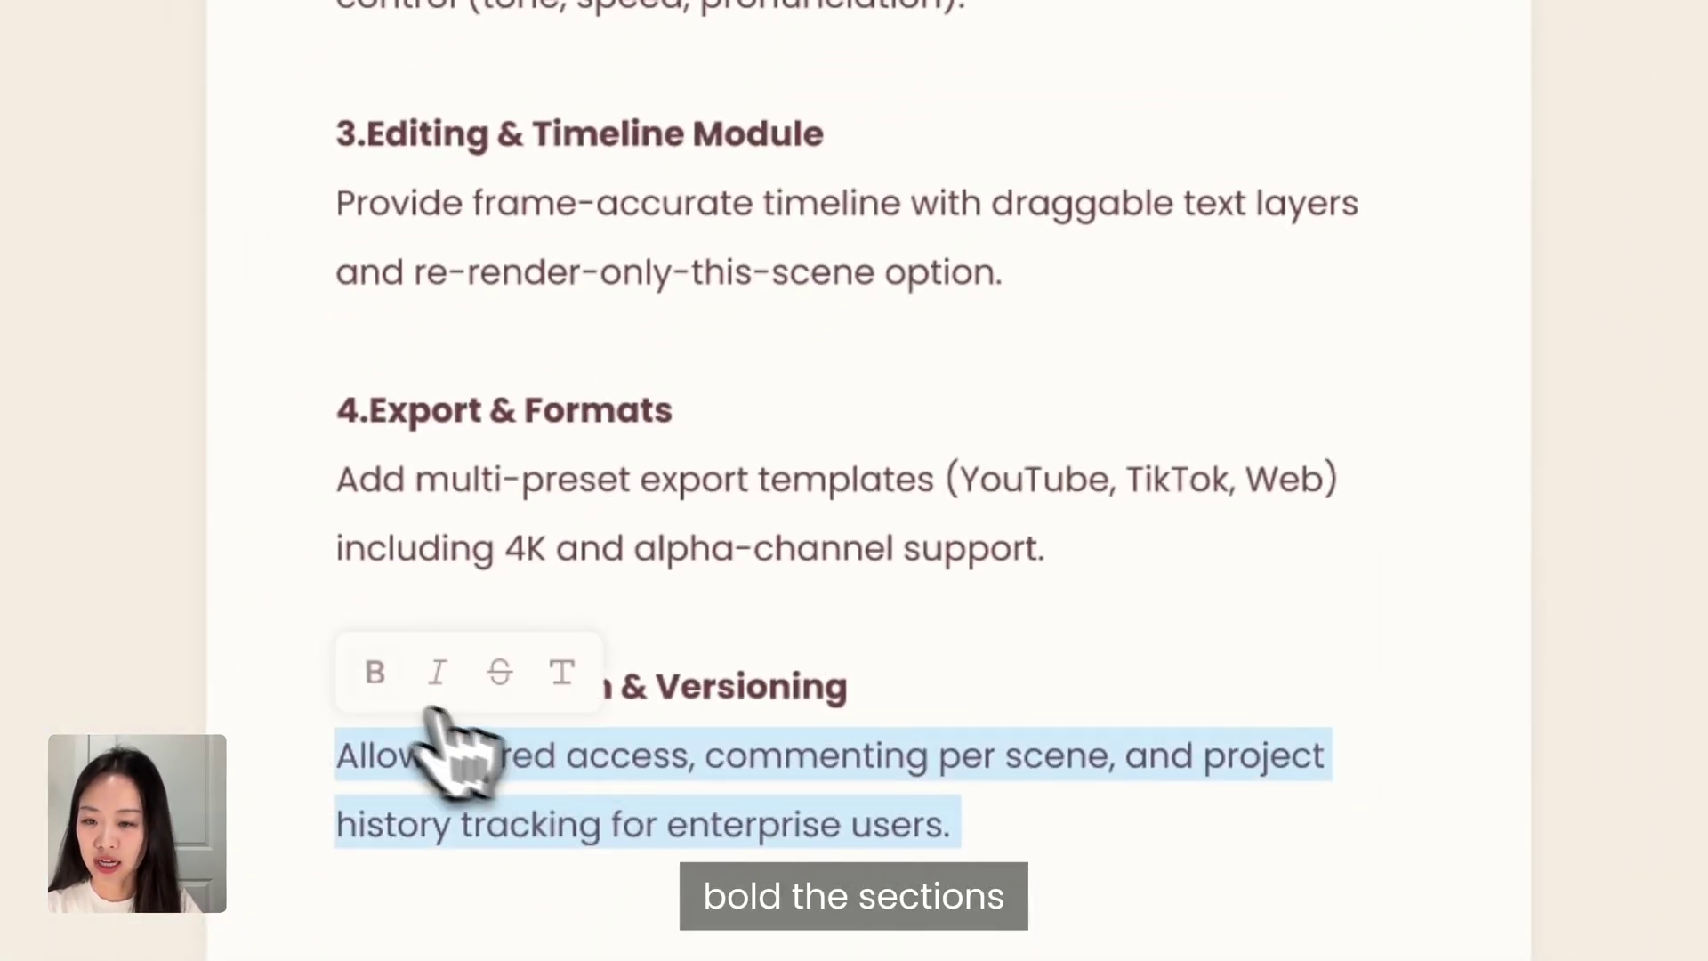
left_click(374, 674)
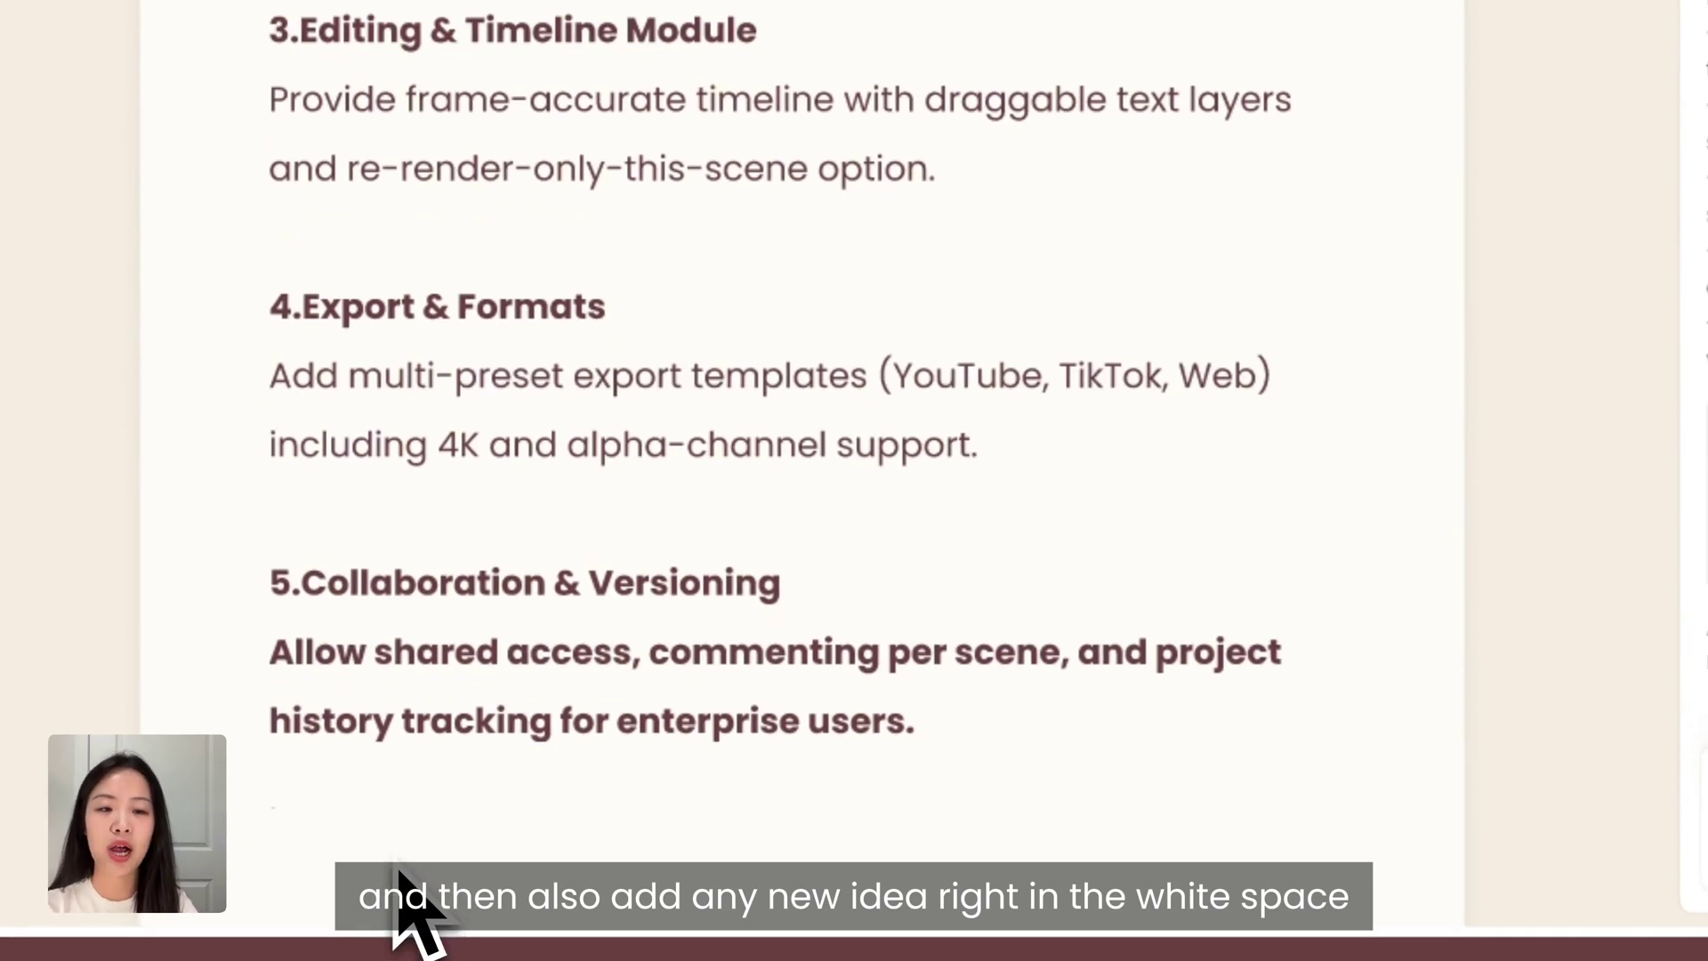
type("kusek")
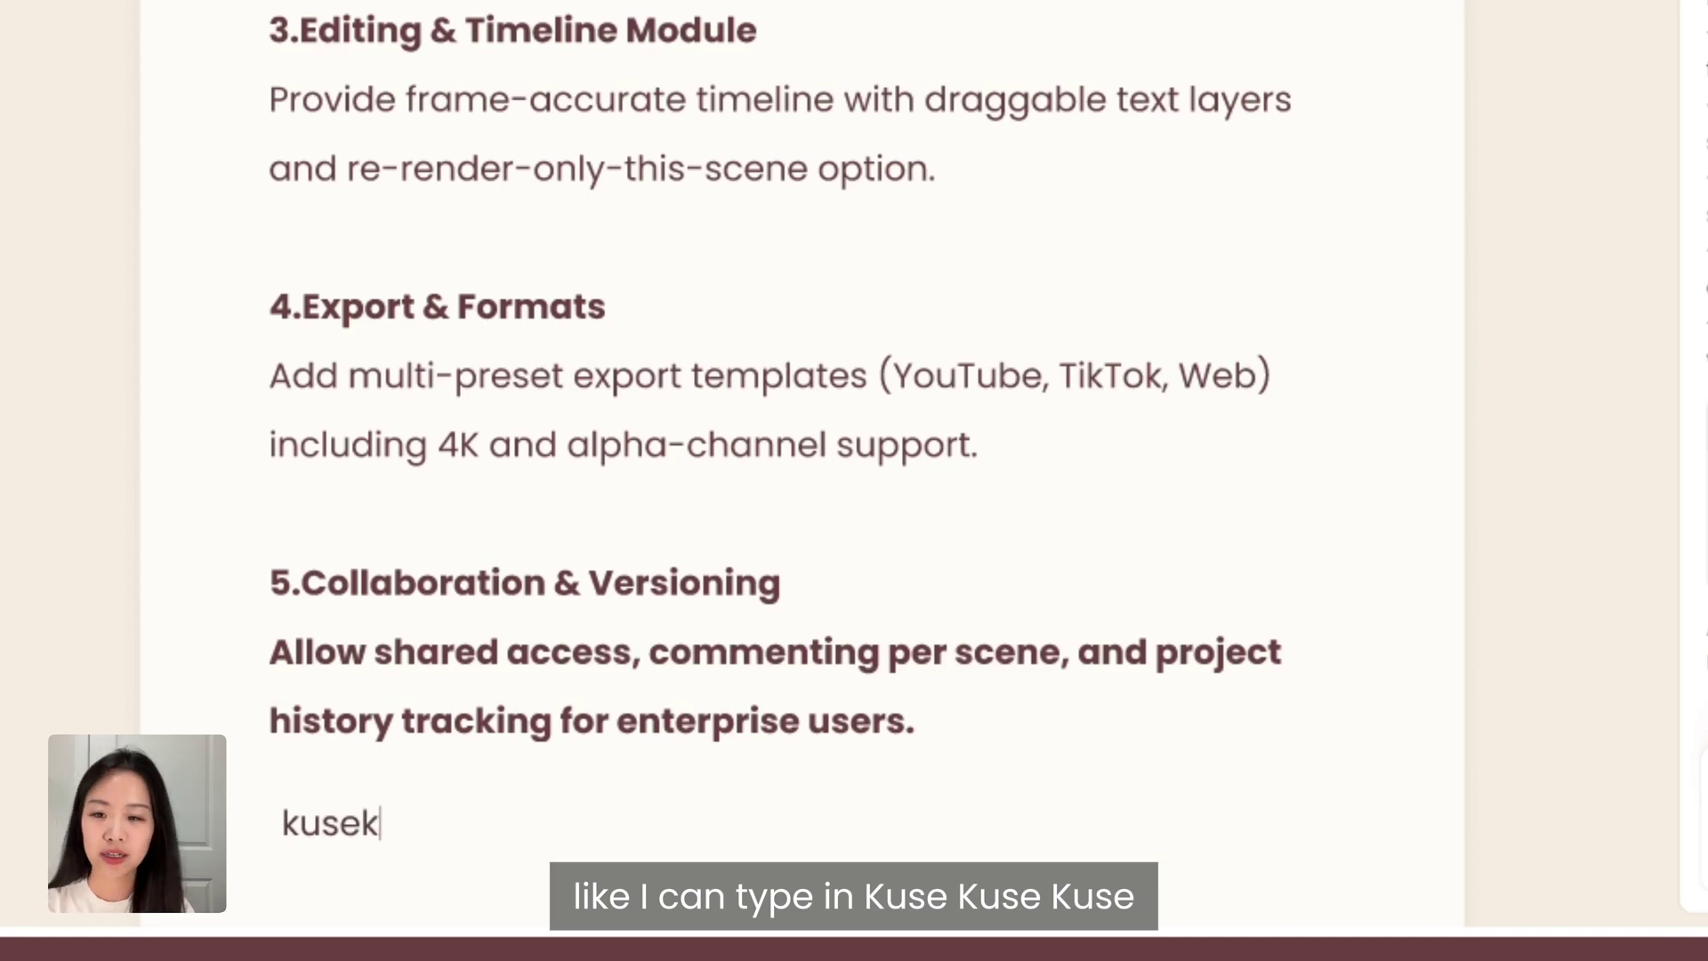
type("usekuse")
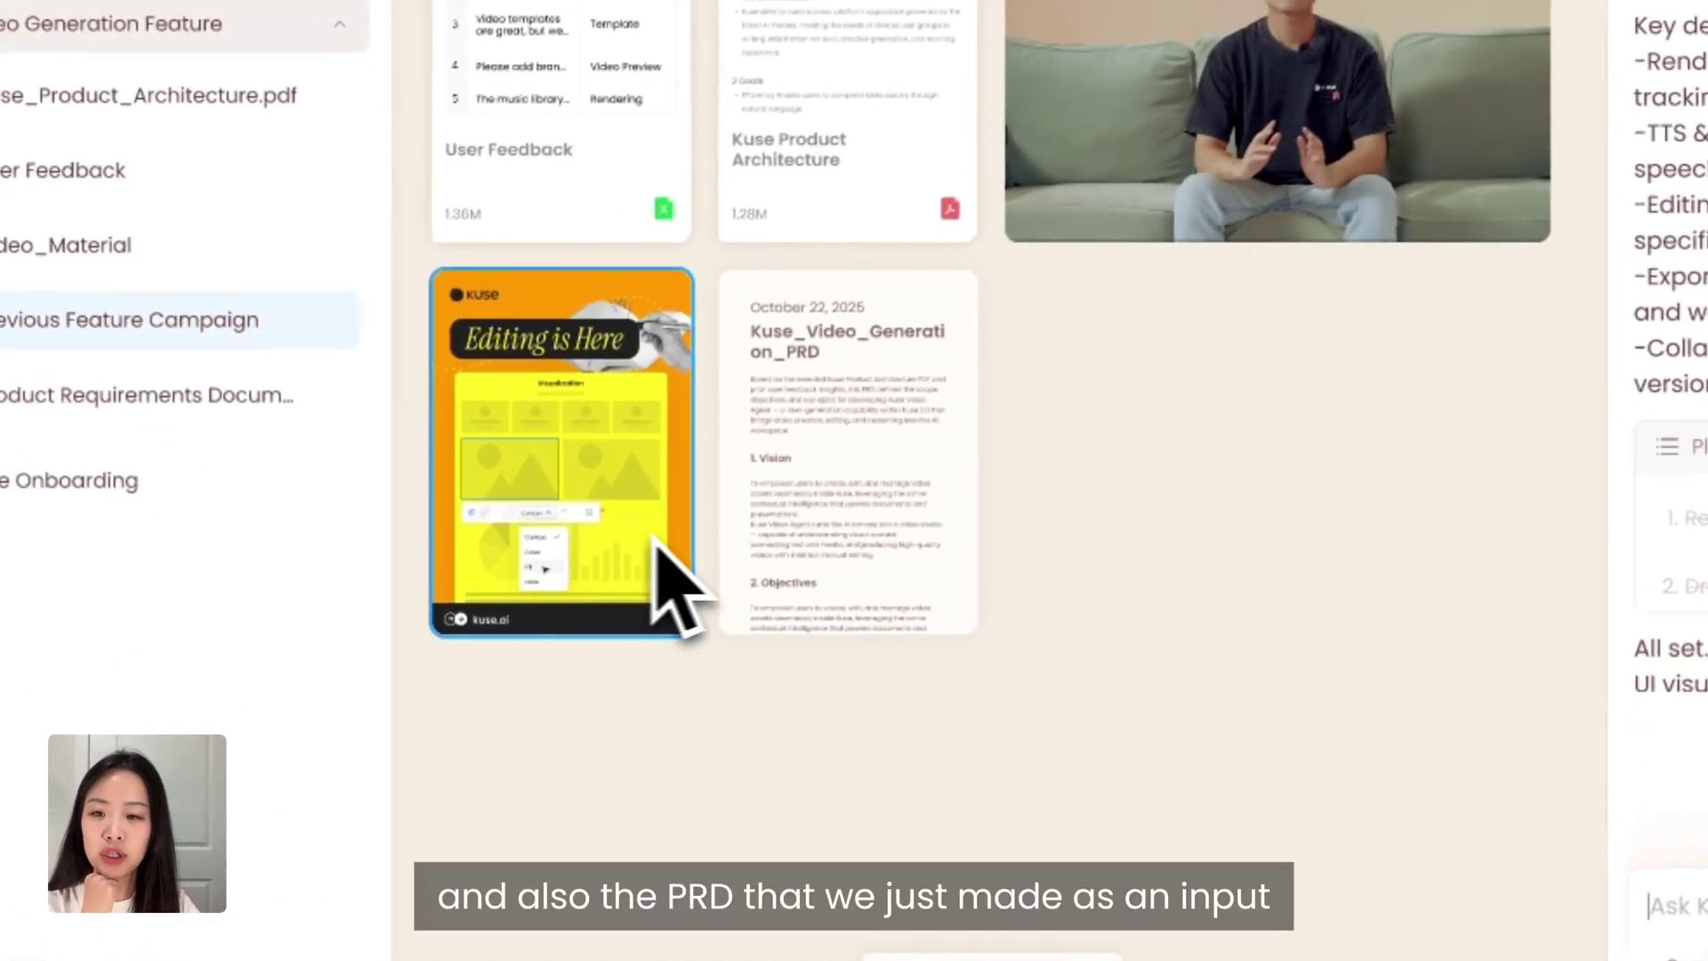
Step: Attach the PRD beside the campaign poster and write a prompt for a new promotional image in the poster's style
left_click(817, 539)
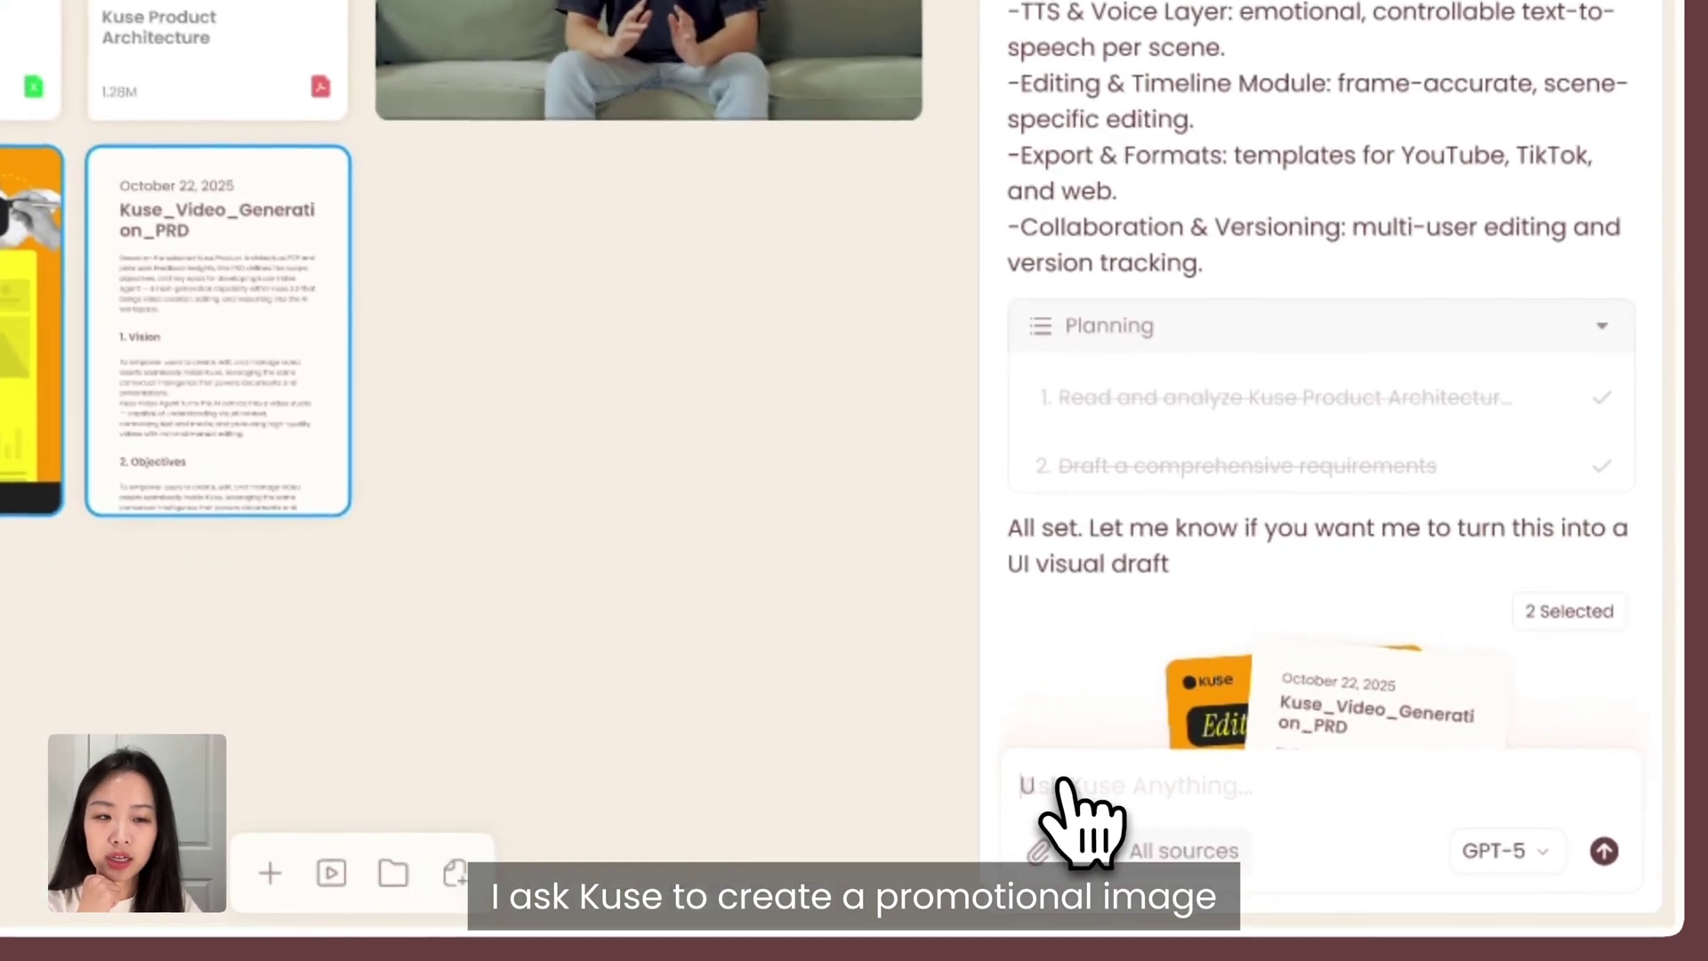
type("sing the selected document and image as reference, ")
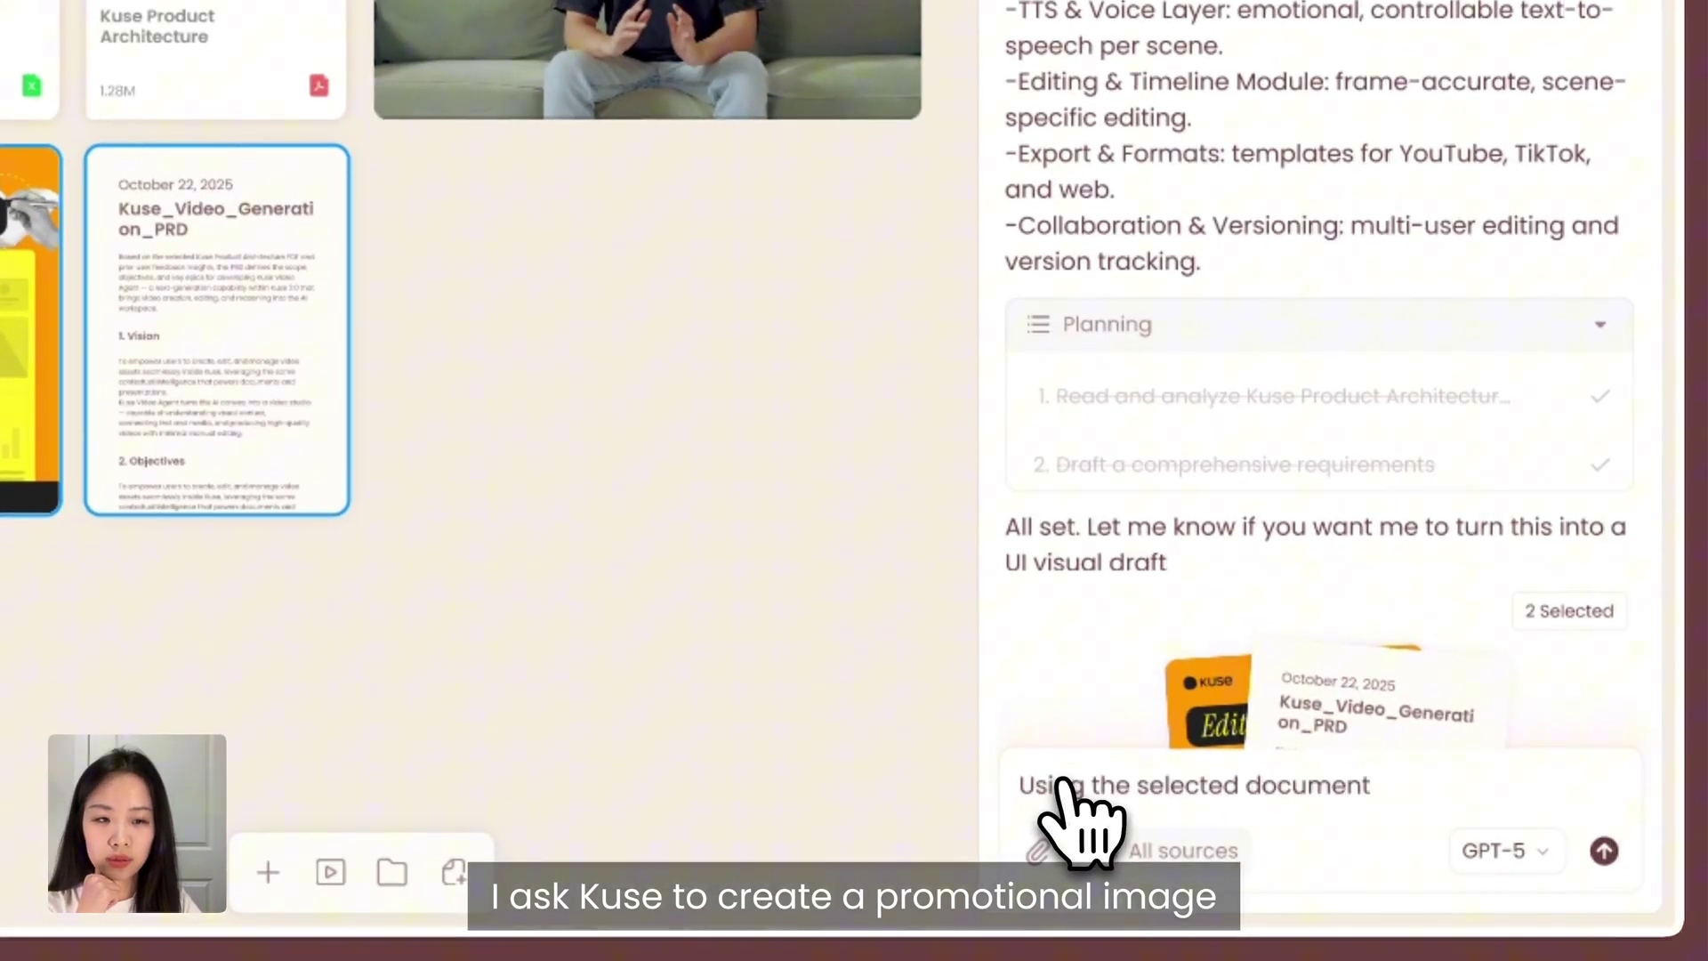
type("create a new promotional image for t")
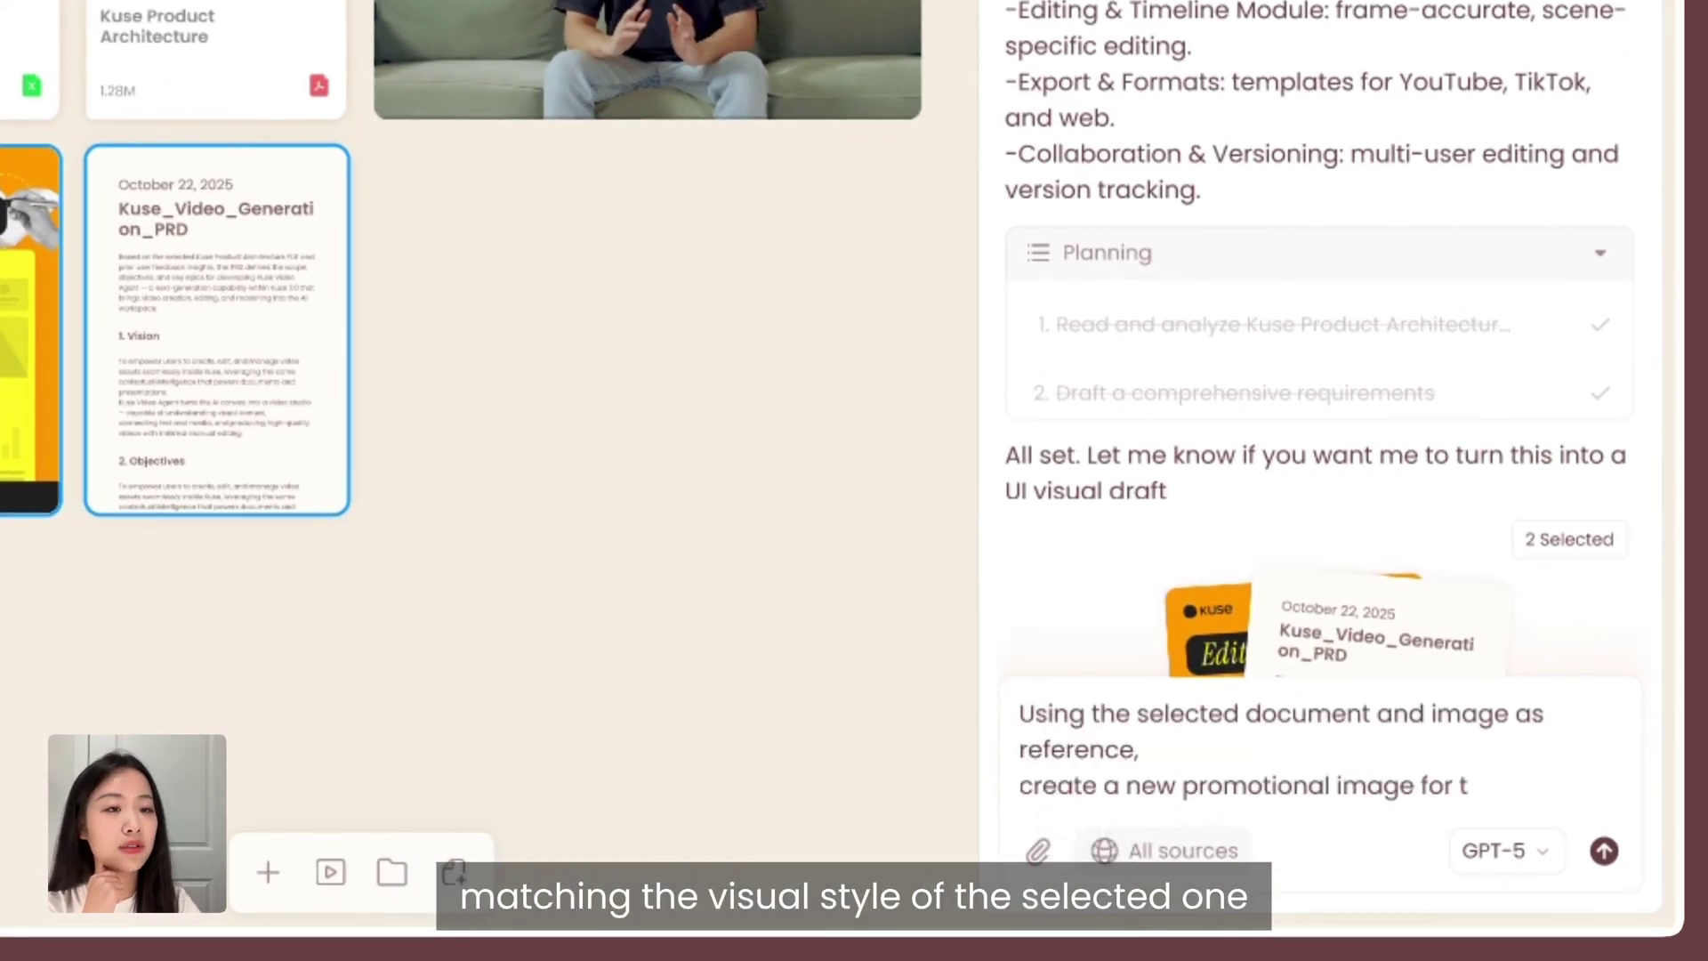
type("he new feature in a similar visual style.")
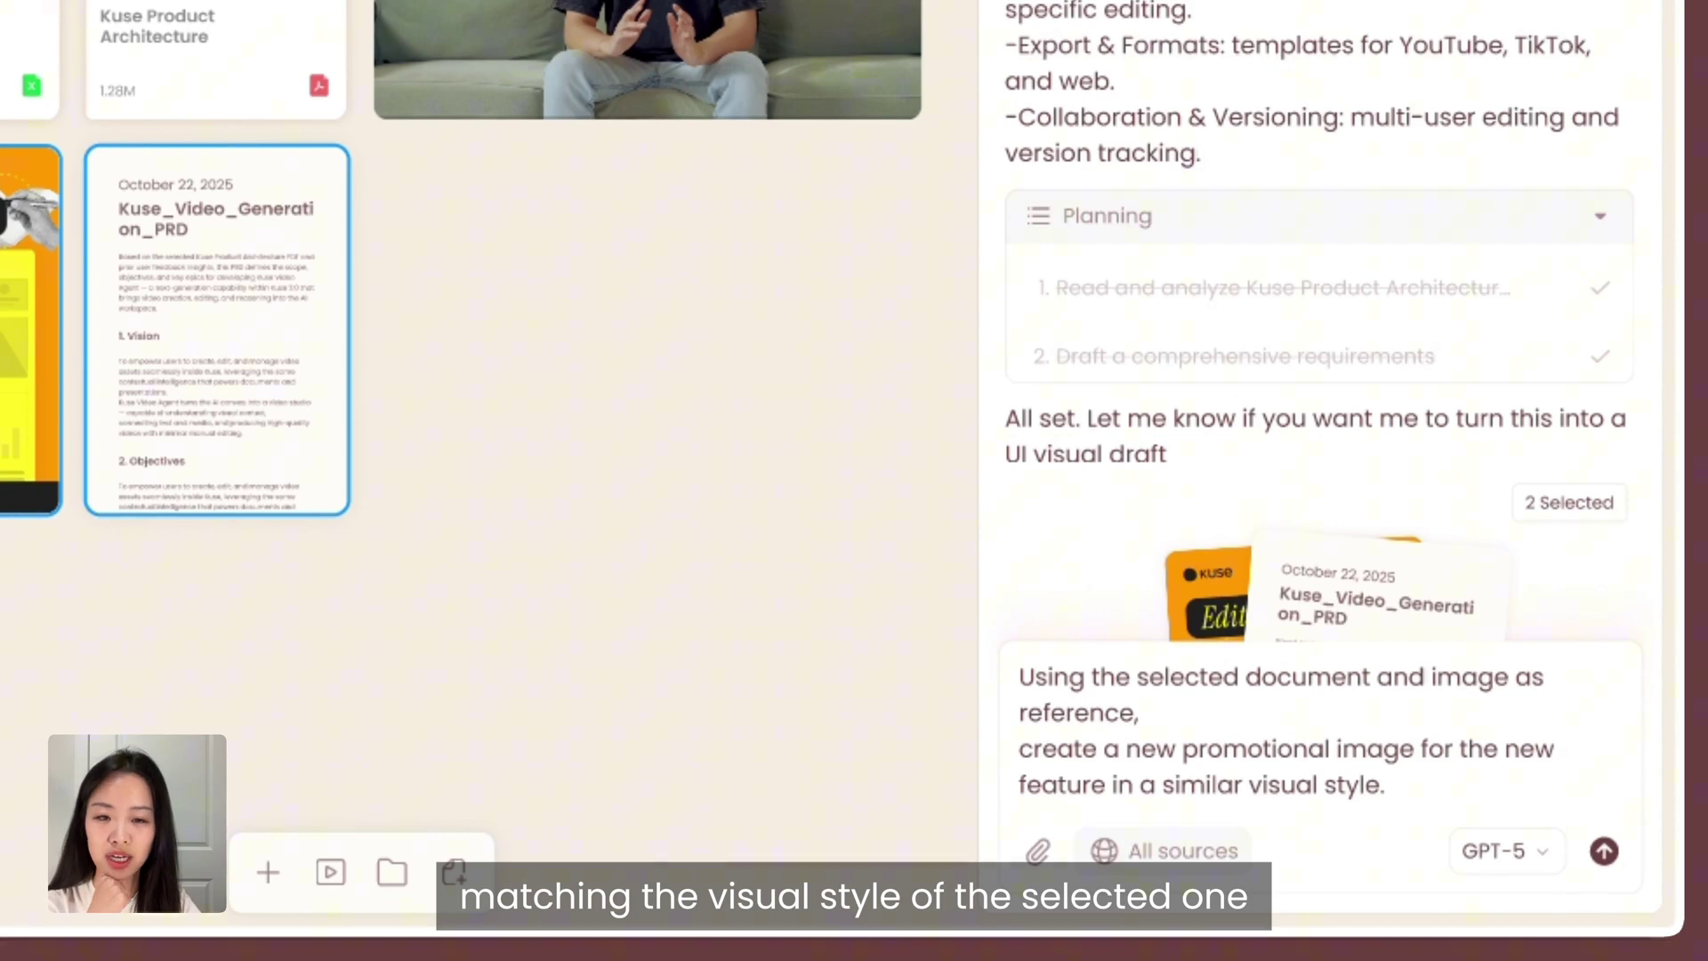
Step: Generate the promo poster, then open it with the video material in Magic Pen
left_click(1604, 851)
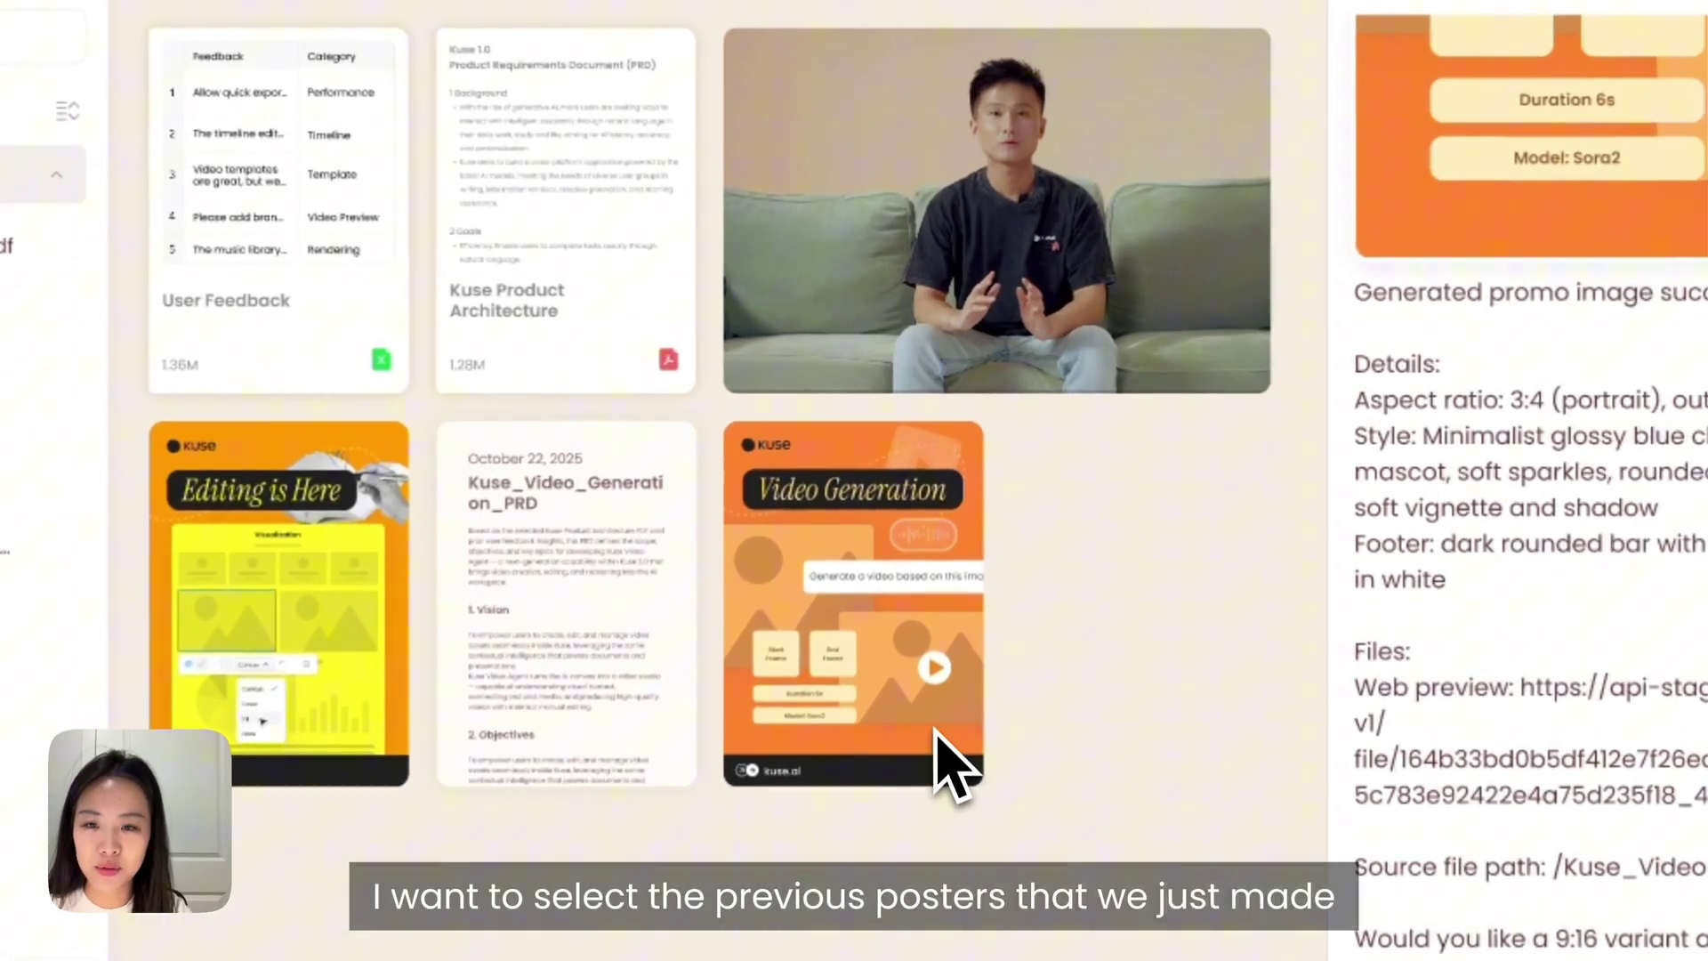
left_click(949, 763)
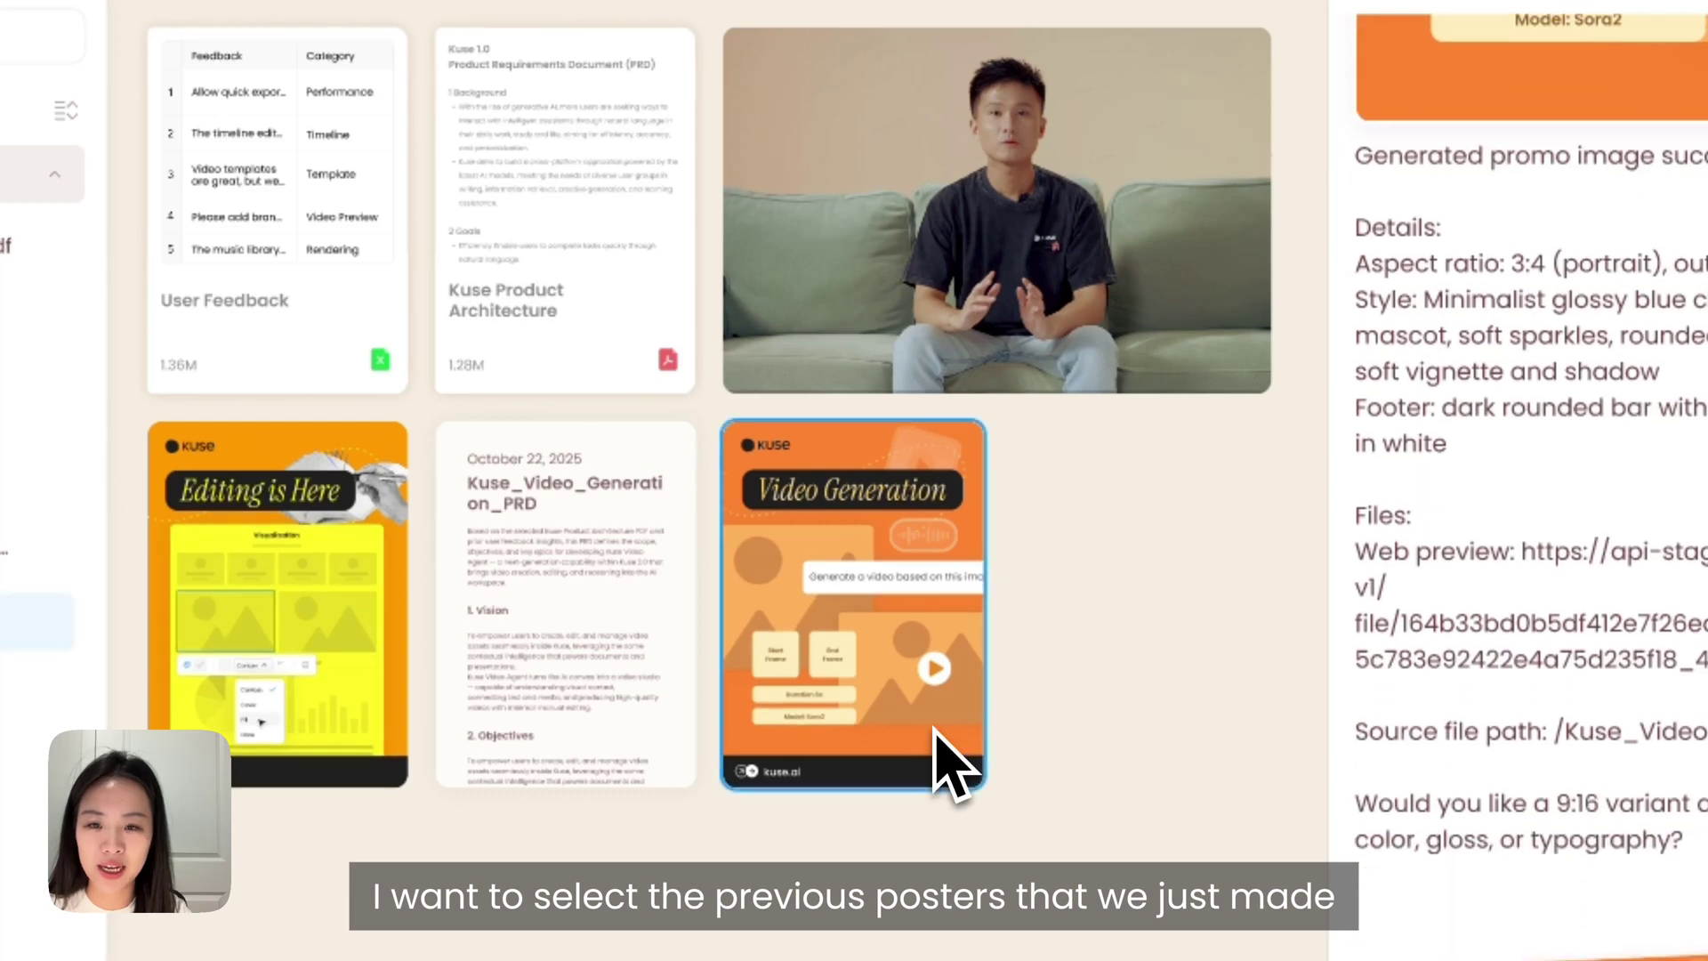
left_click(977, 296)
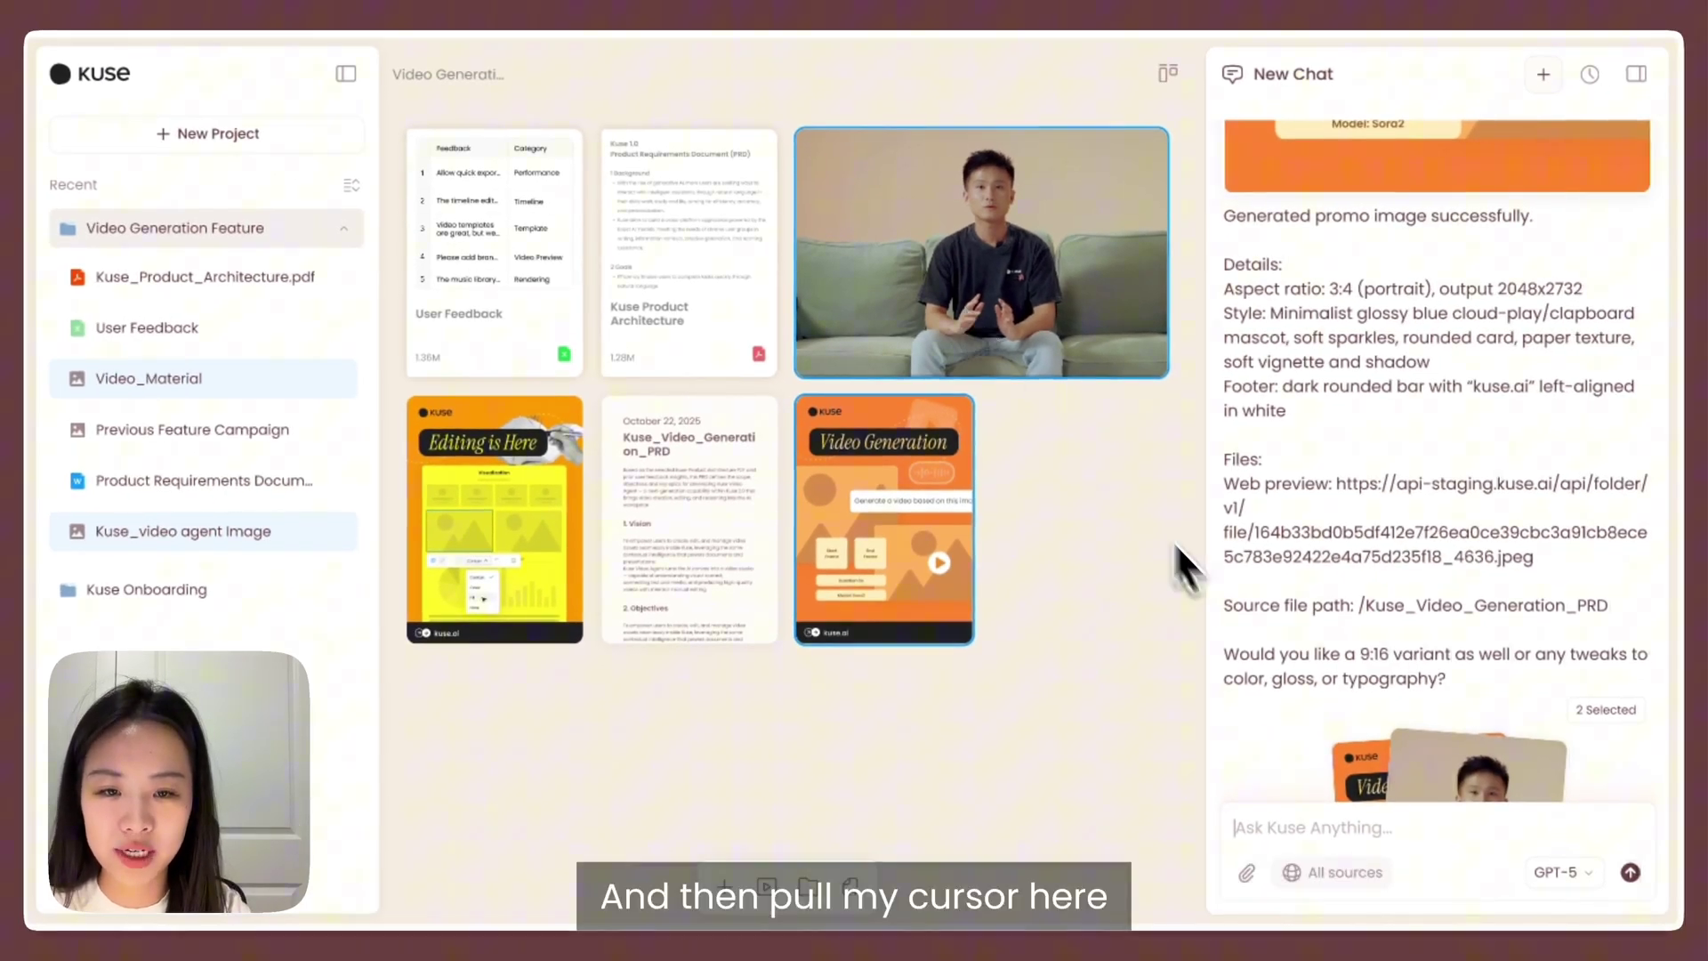
mouse_move(1402, 775)
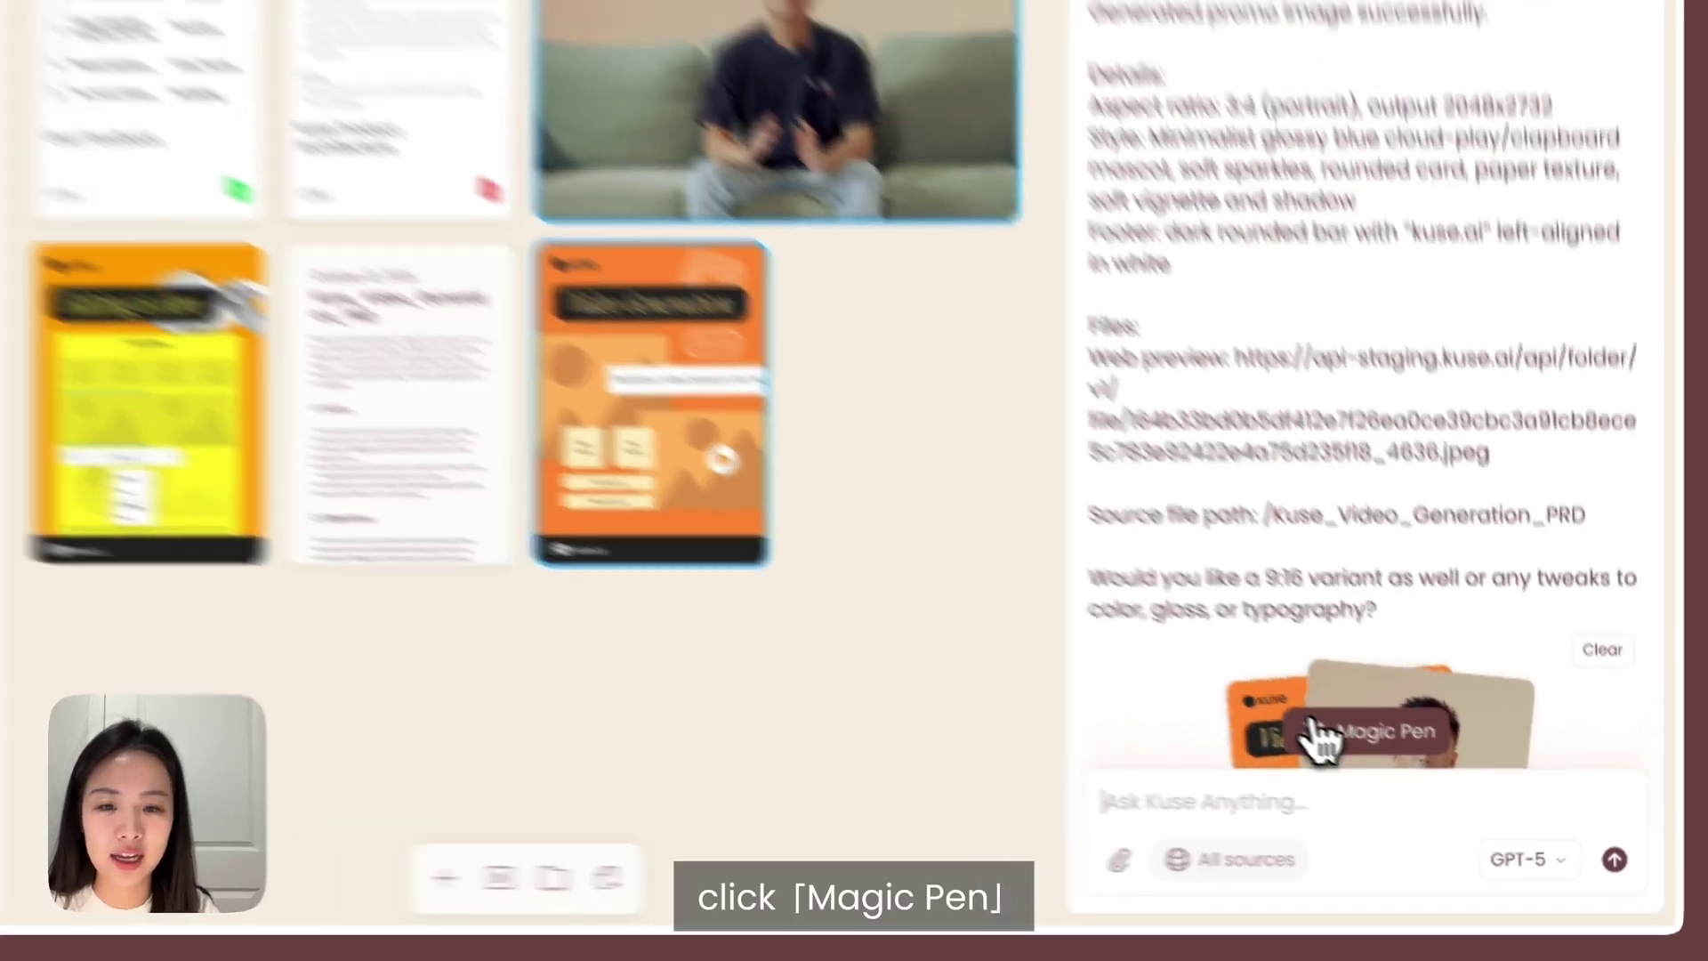
left_click(1322, 736)
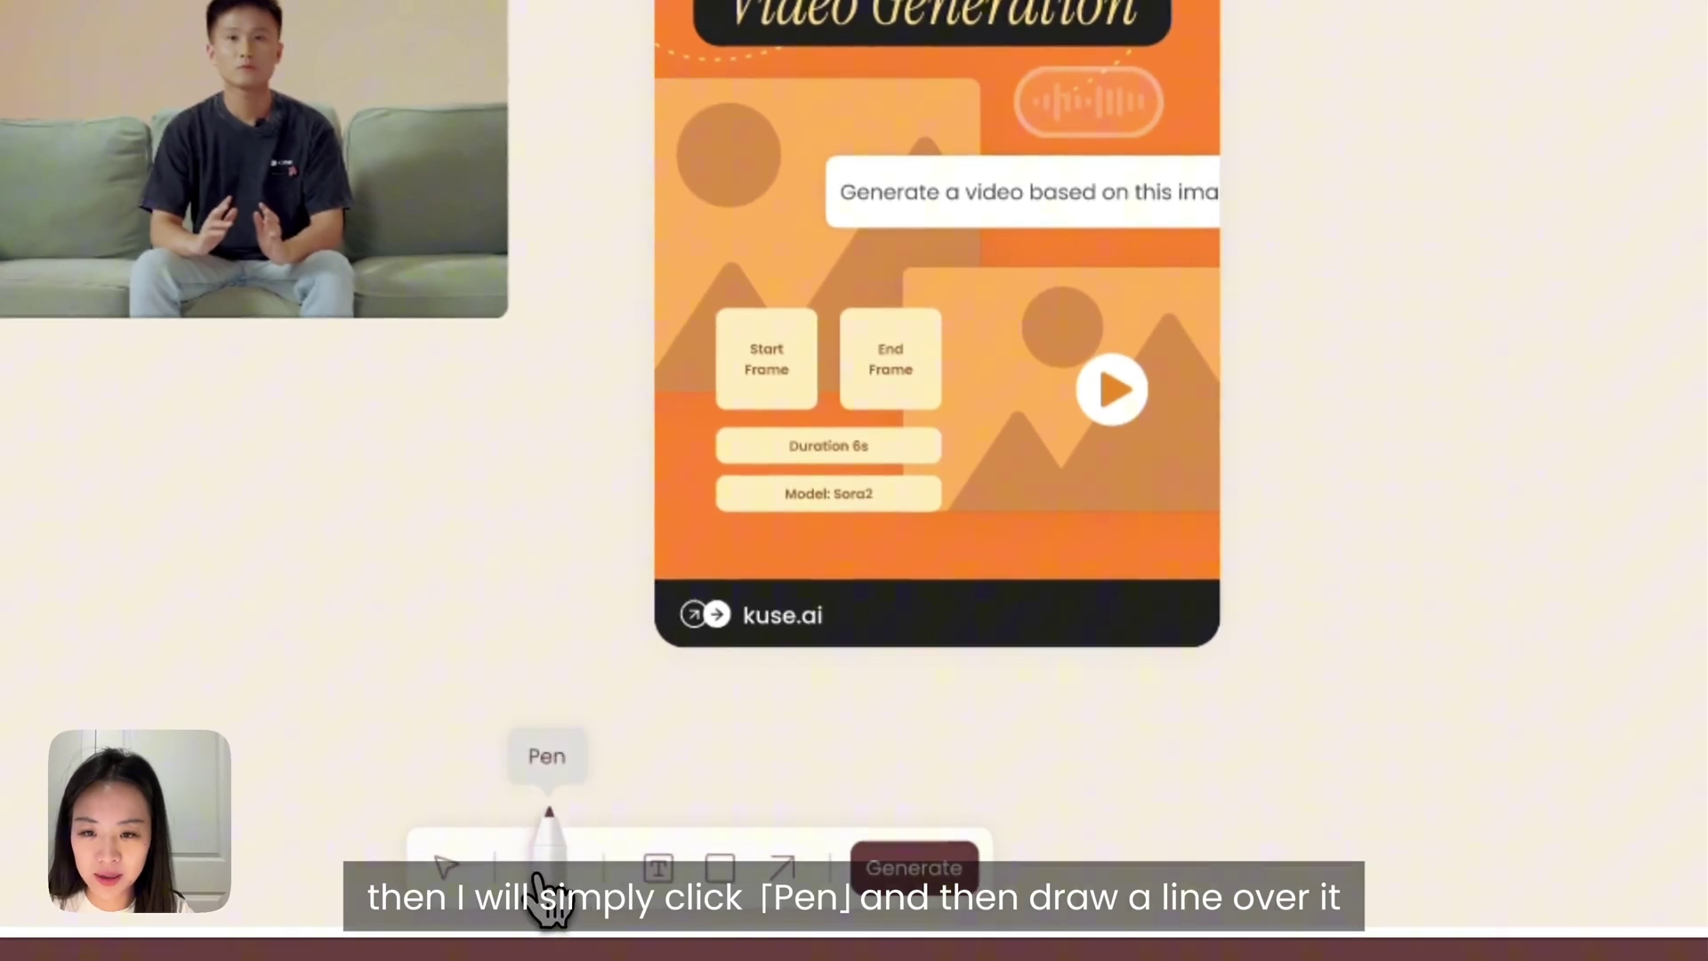
Step: Draw an arrow from the video to the poster and add the note 'Replace the placeholder image in the poster with this image.'
left_click(538, 876)
mouse_move(609, 332)
left_mouse_down()
mouse_move(831, 317)
mouse_move(952, 369)
mouse_move(915, 375)
left_mouse_up()
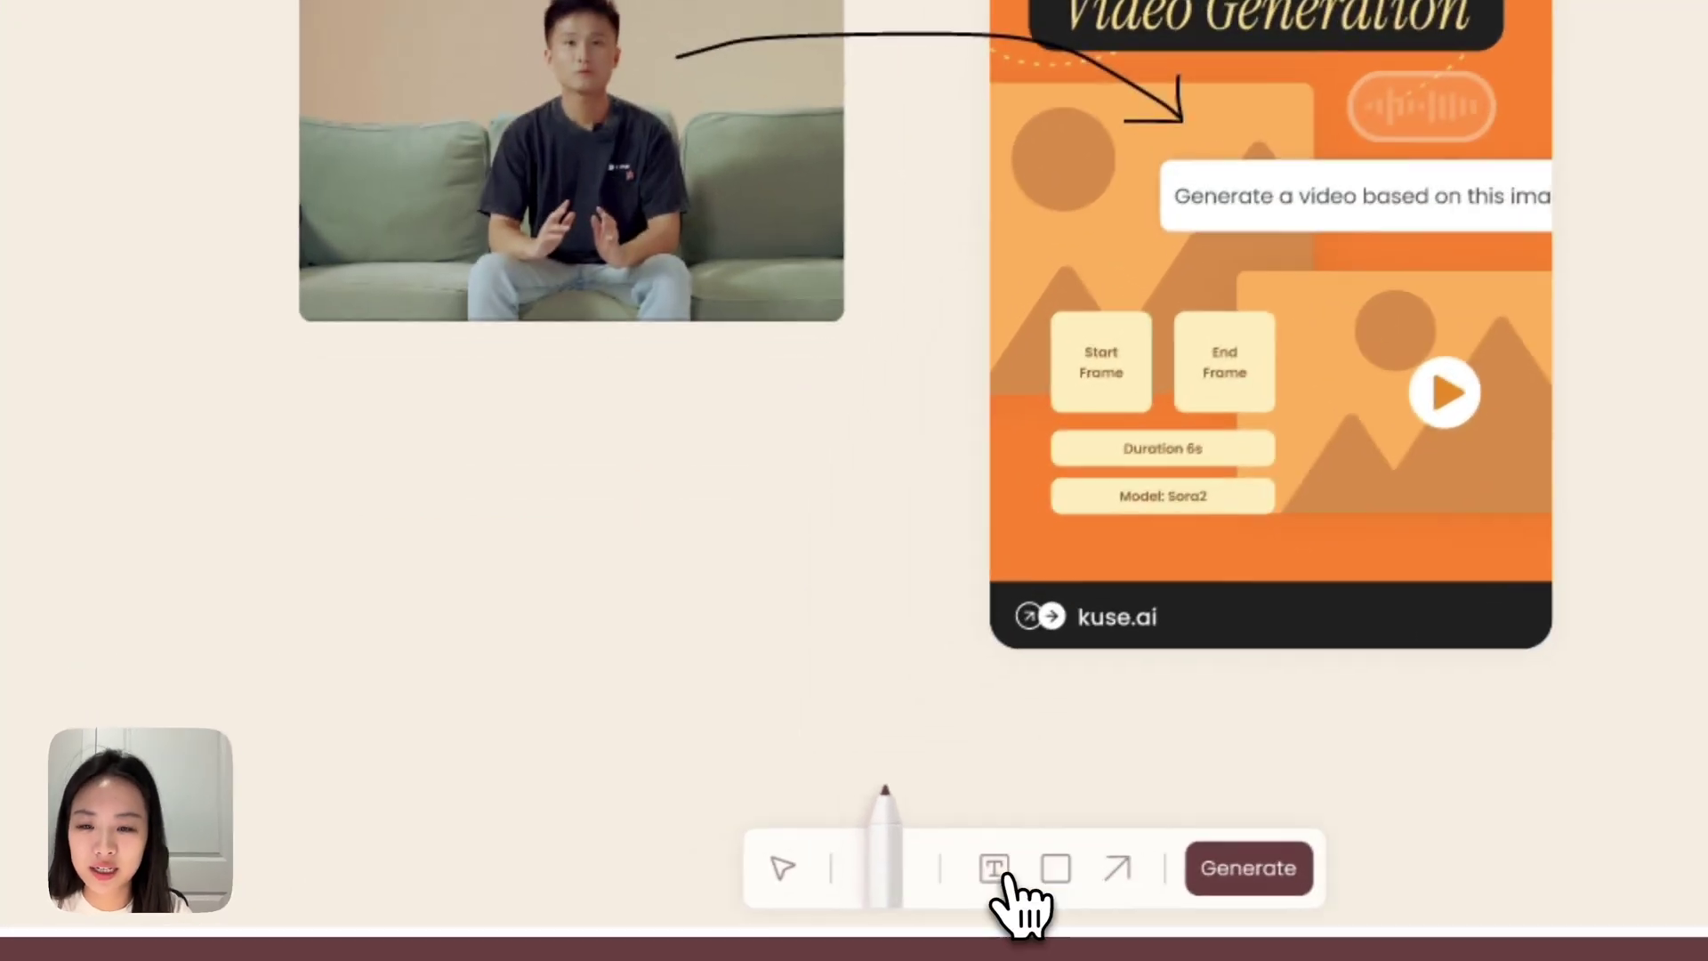
left_click(1004, 872)
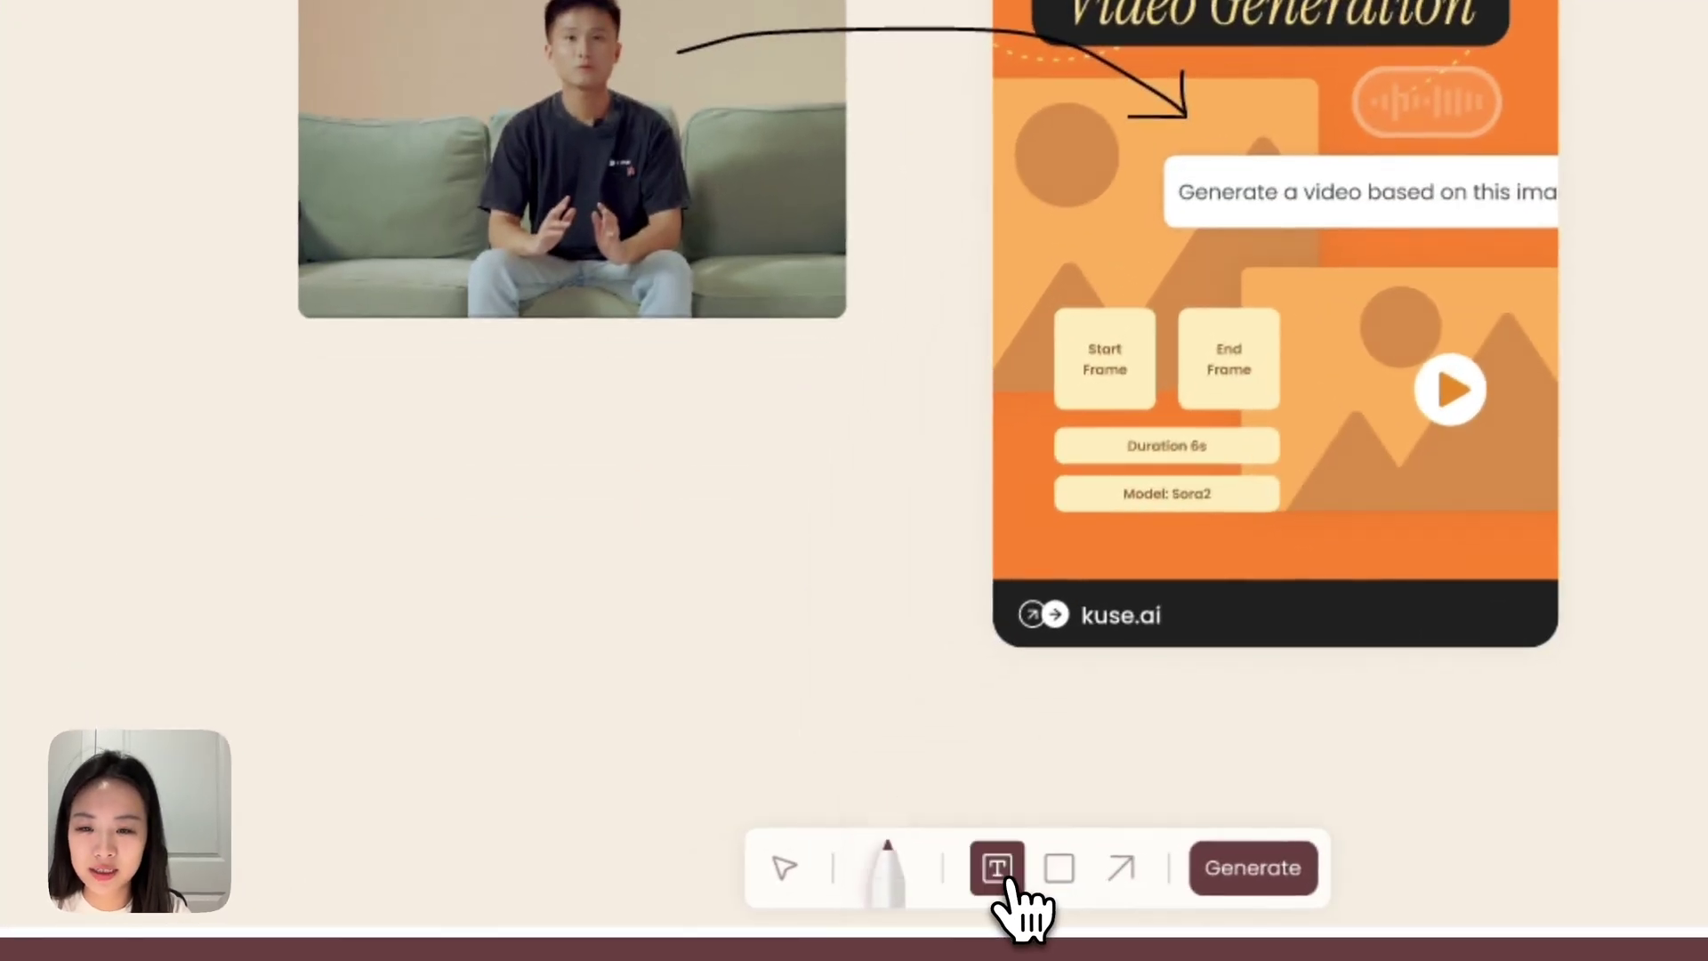
left_click(434, 406)
type("Replace the placeholder image in the poster with this image.")
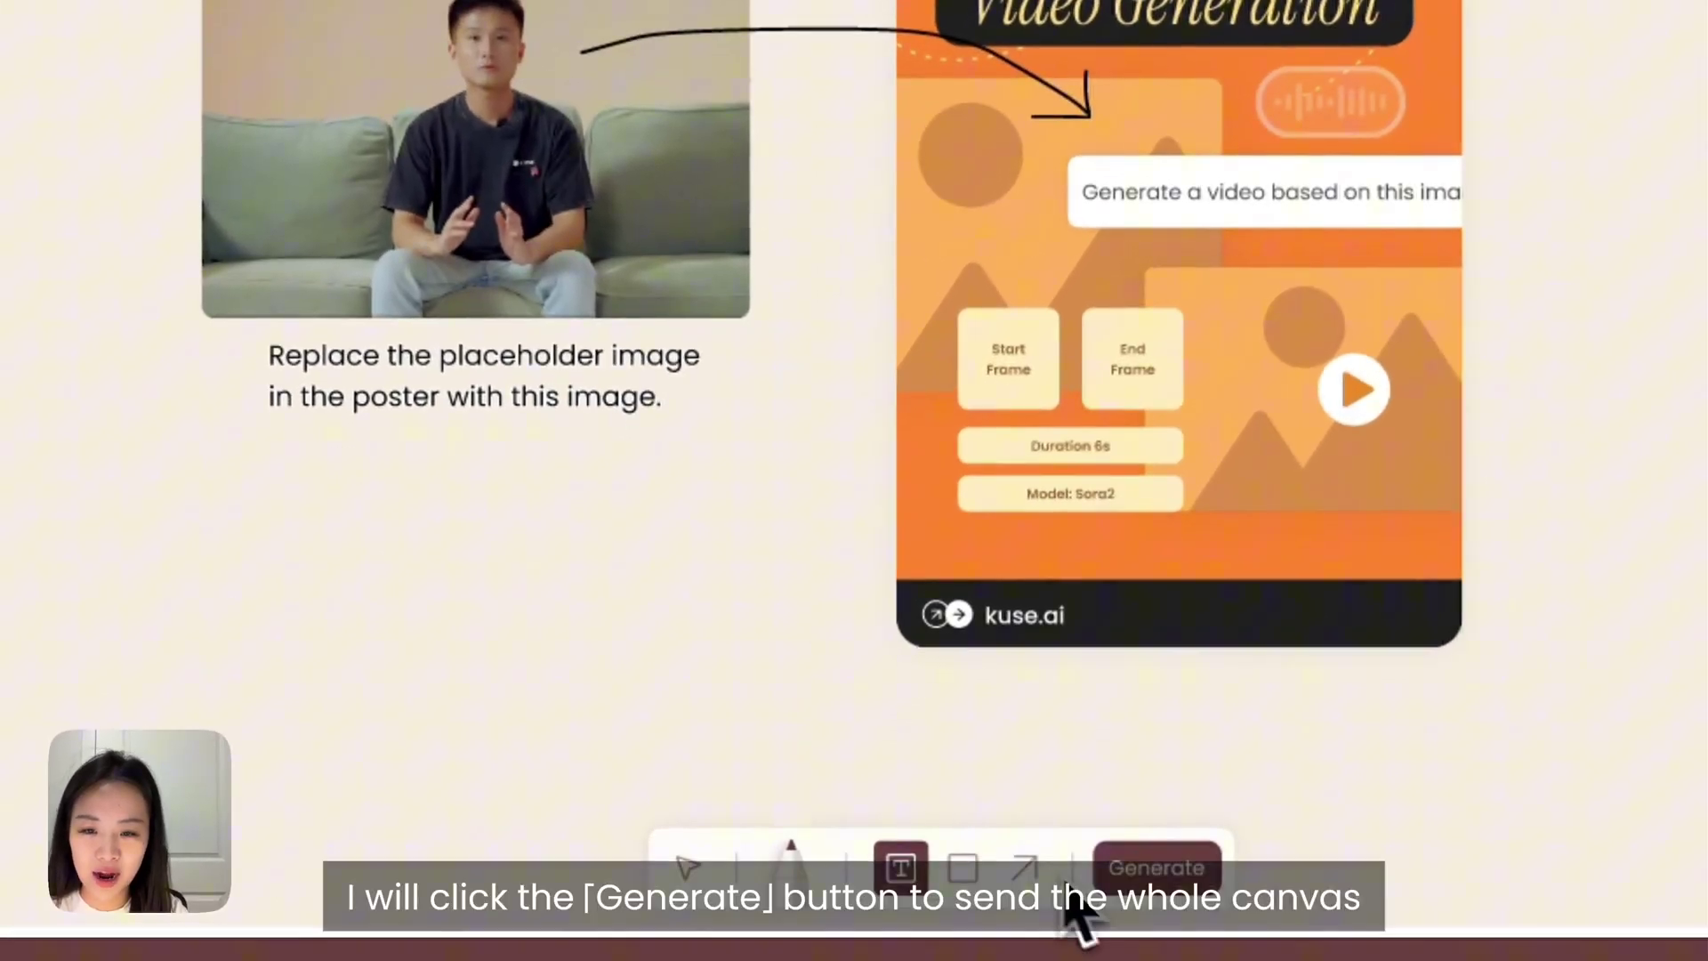
Step: Generate the edited poster from the annotated Magic Pen canvas
left_click(1137, 881)
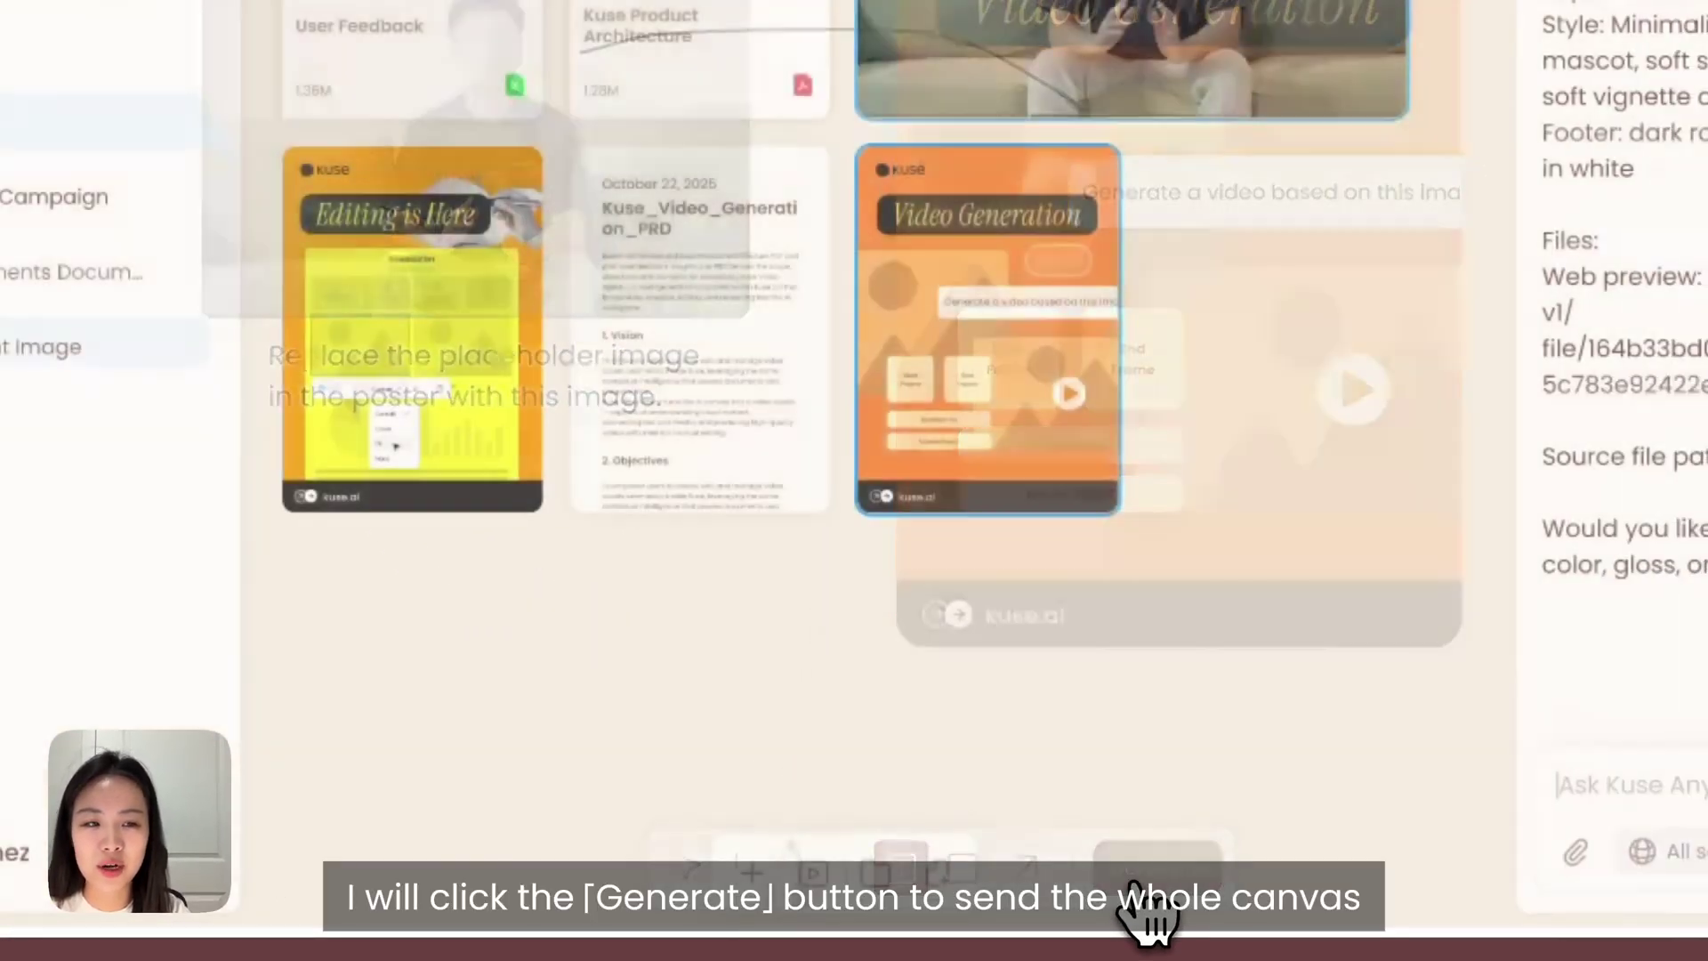